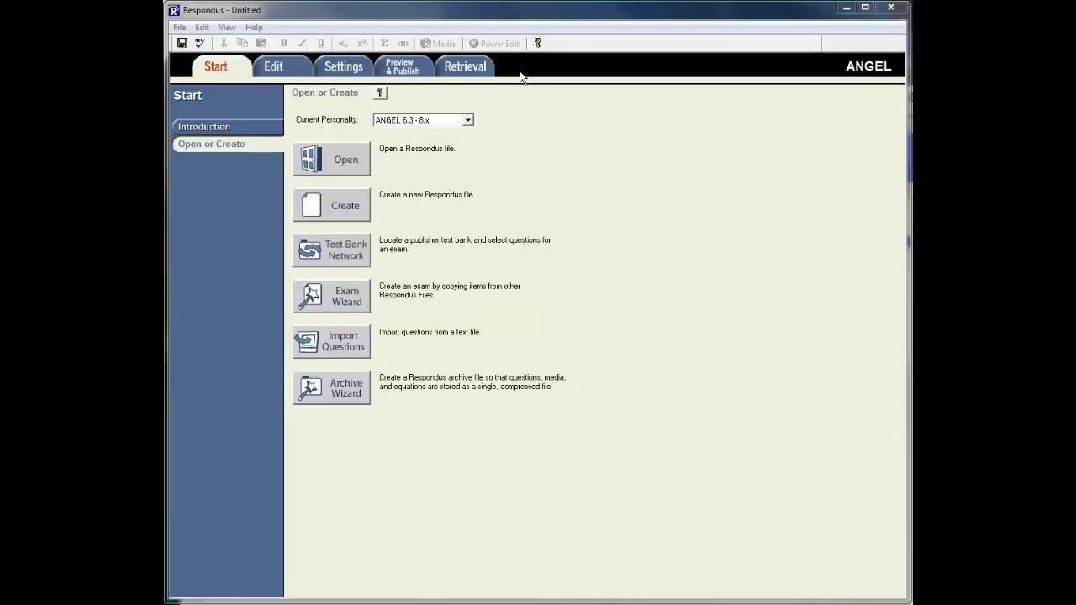
- Open the Retrieve Questions Wizard with the Live ANGEL server selected
{"action": "left_click", "coordinate": [469, 69]}
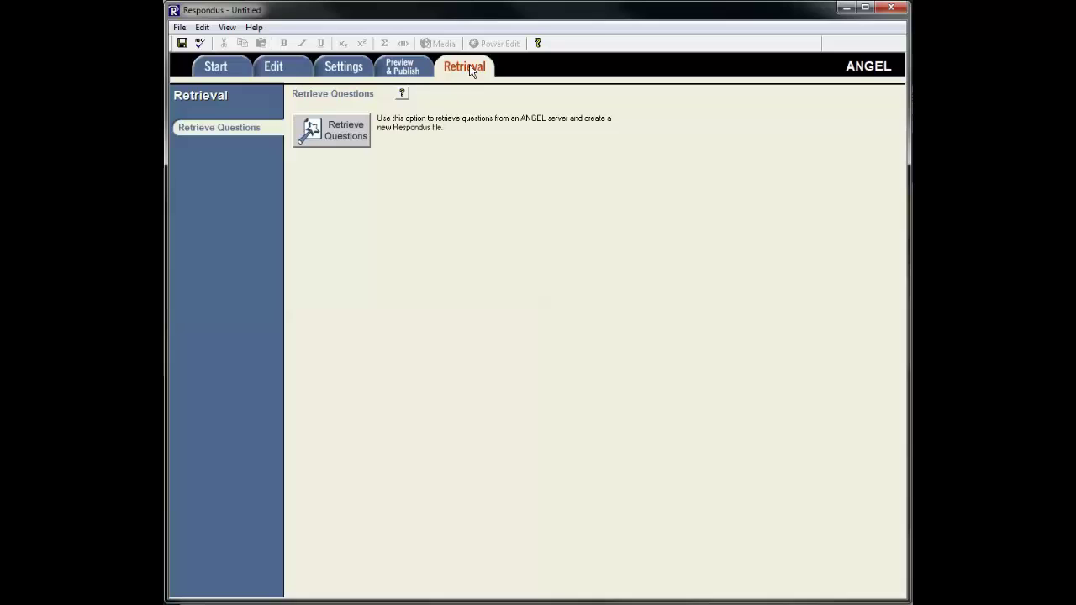
{"action": "left_click", "coordinate": [333, 137]}
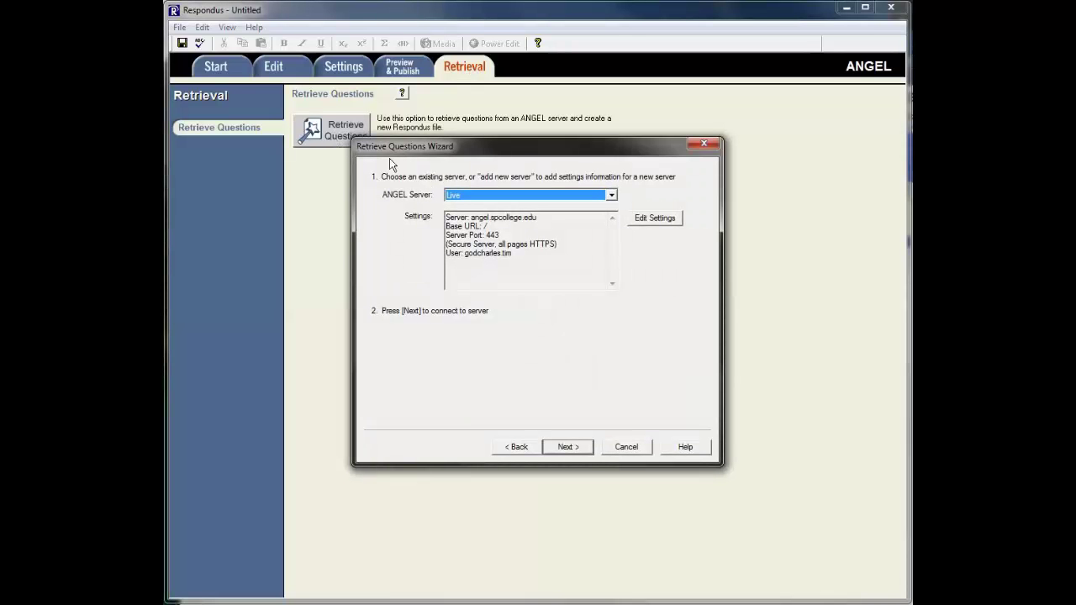
- Edit the Live server settings to download preconfigured settings, choosing ANGEL - Live
{"action": "left_click", "coordinate": [648, 220]}
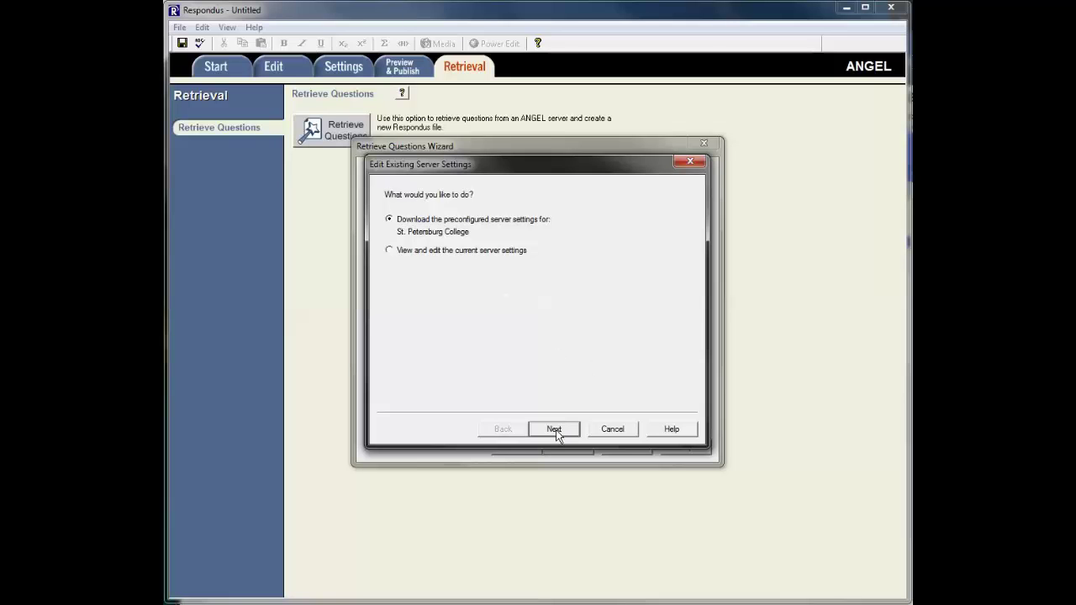
{"action": "left_click", "coordinate": [554, 429]}
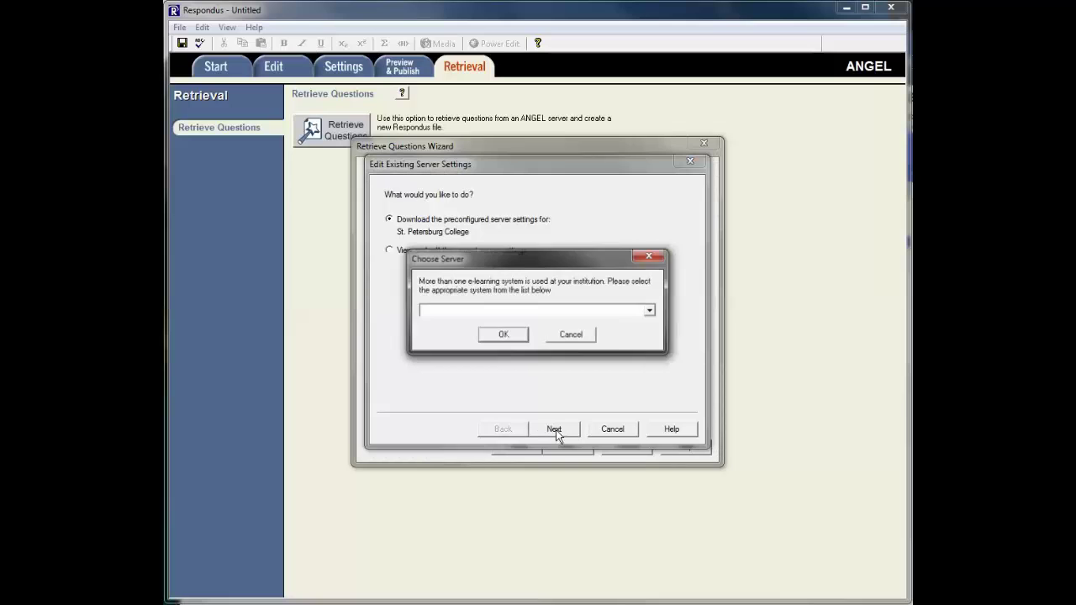
{"action": "left_click", "coordinate": [652, 312]}
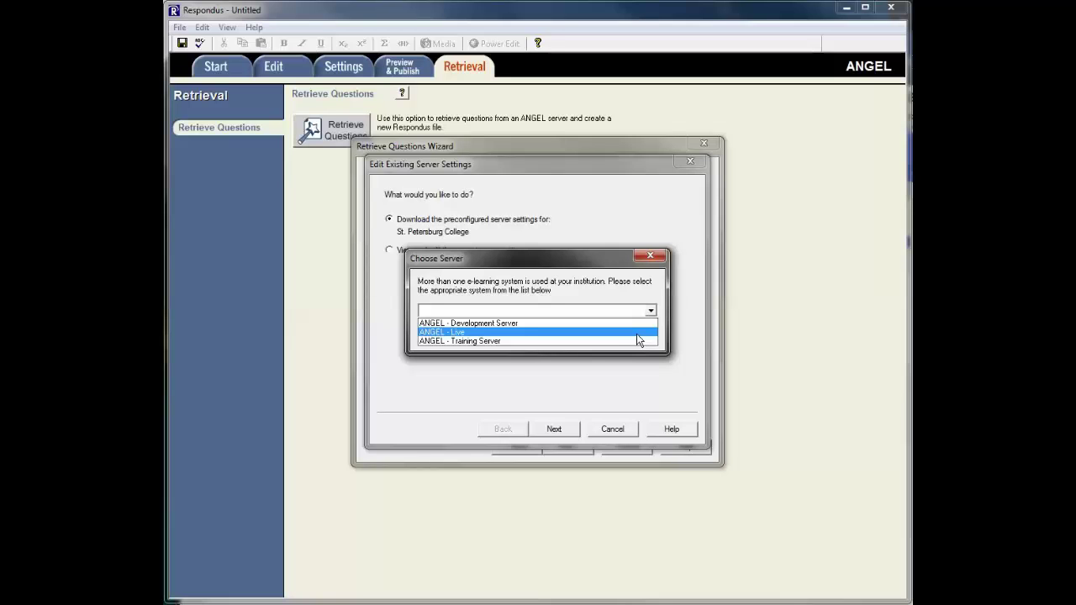
{"action": "left_click", "coordinate": [639, 333]}
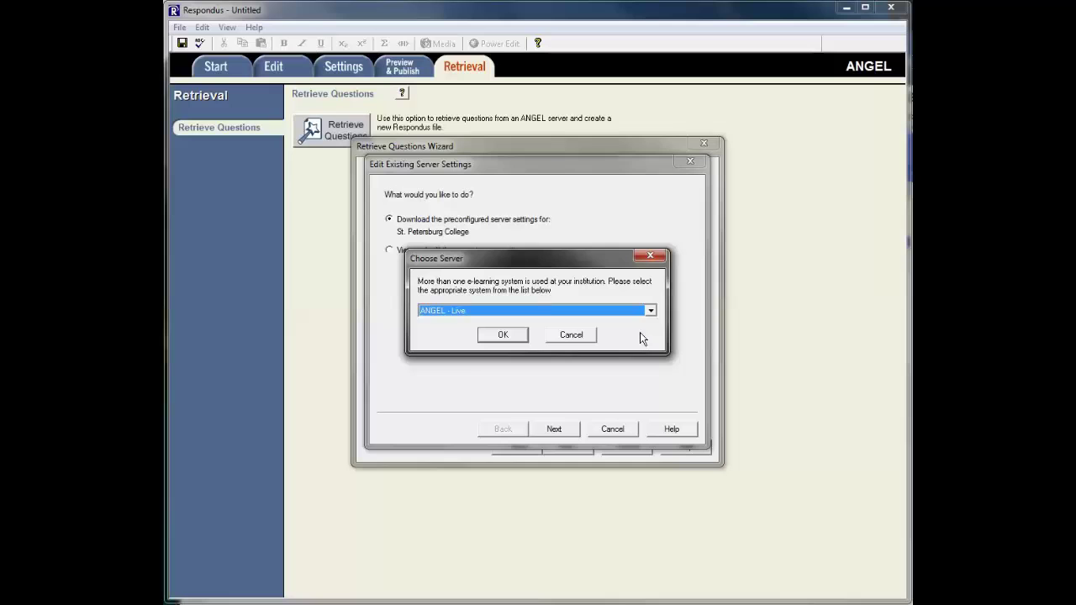
- Confirm ANGEL - Live and review the server name and user name fields
{"action": "left_click", "coordinate": [517, 335]}
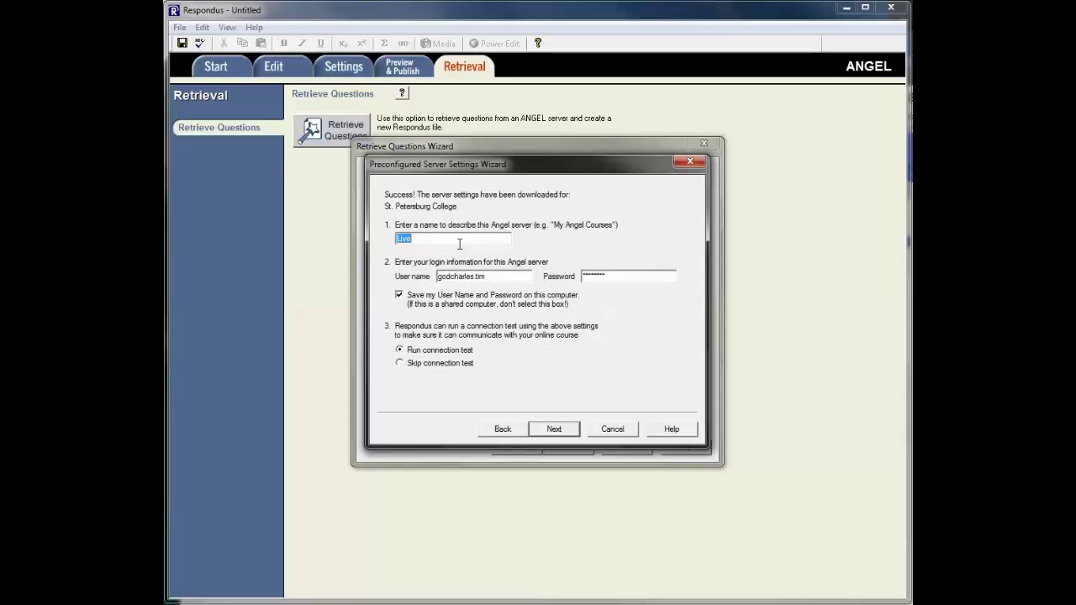
{"action": "left_click_drag", "start_coordinate": [460, 244], "coordinate": [384, 242]}
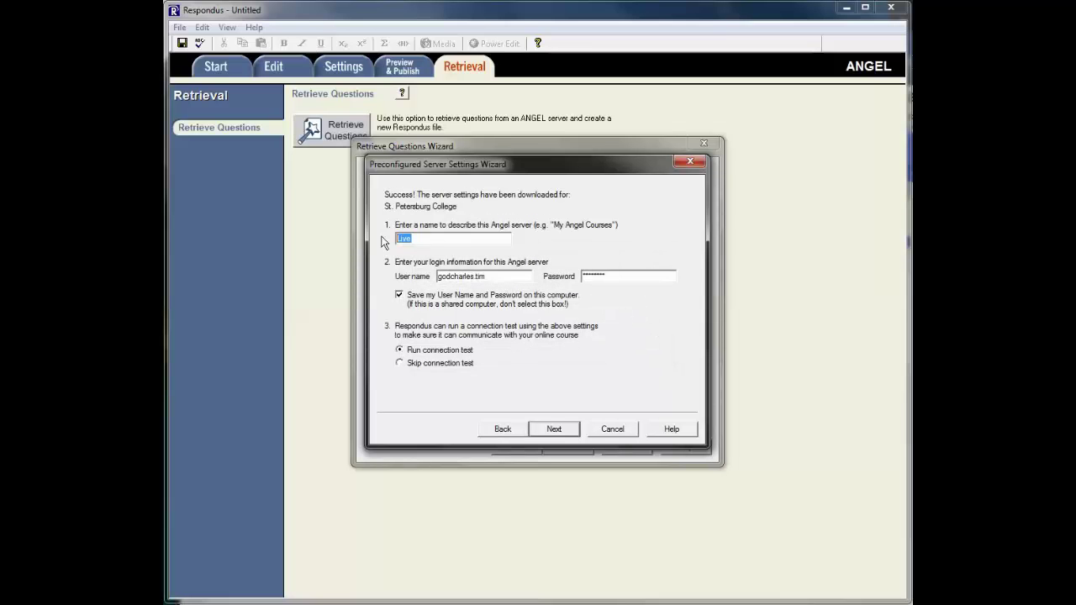
{"action": "left_click", "coordinate": [511, 278]}
{"action": "left_click_drag", "start_coordinate": [480, 280], "coordinate": [438, 278]}
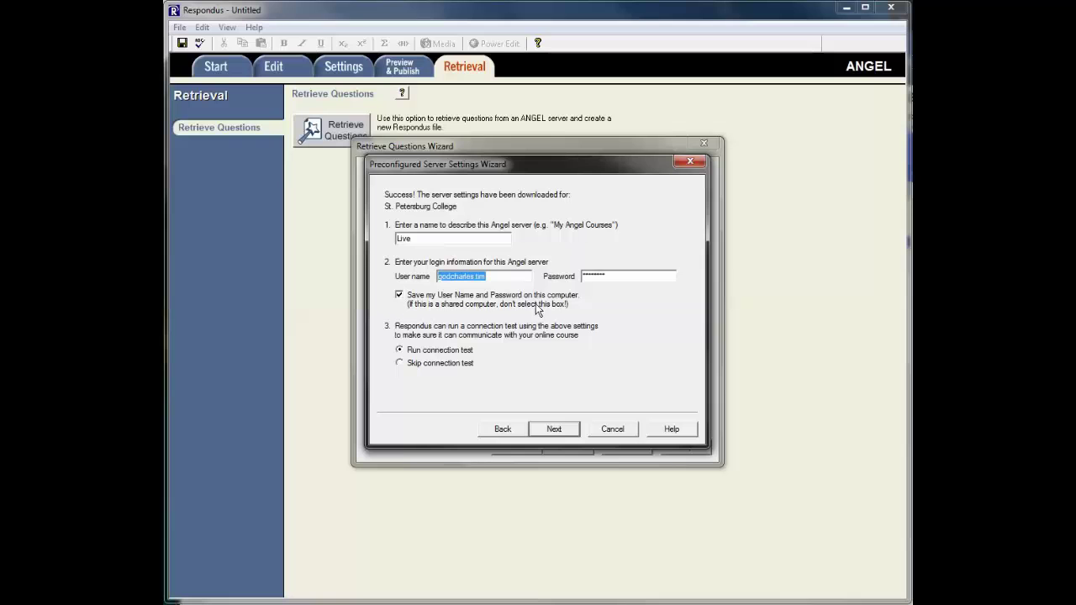
{"action": "left_click", "coordinate": [509, 276]}
{"action": "left_click_drag", "start_coordinate": [496, 277], "coordinate": [429, 279]}
- Check the password and pass the connection test to angel.spcollege.edu
{"action": "left_click_drag", "start_coordinate": [622, 276], "coordinate": [574, 278]}
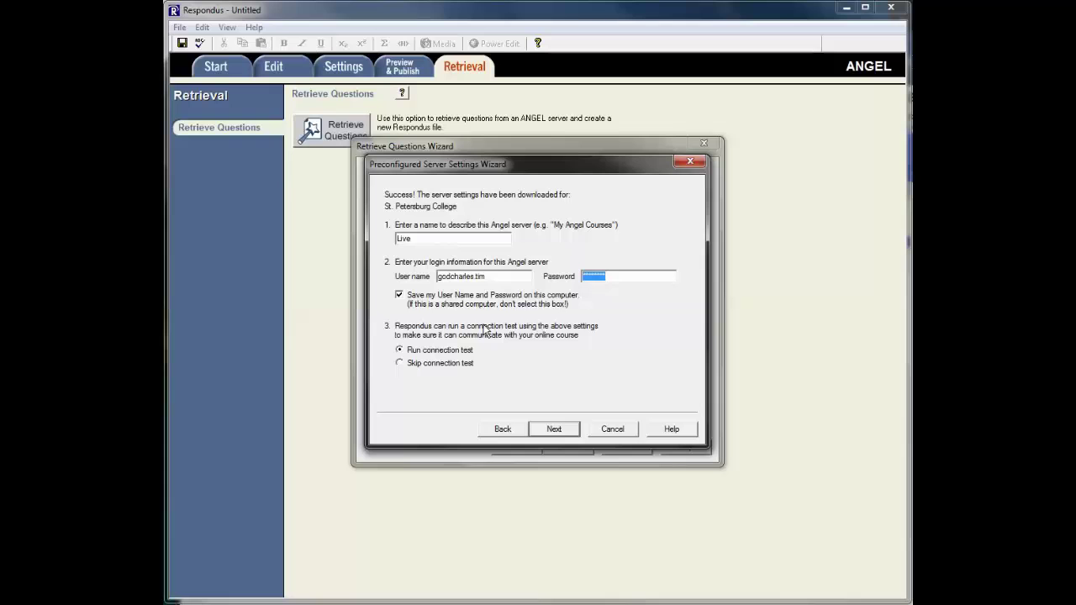
{"action": "left_click", "coordinate": [561, 429]}
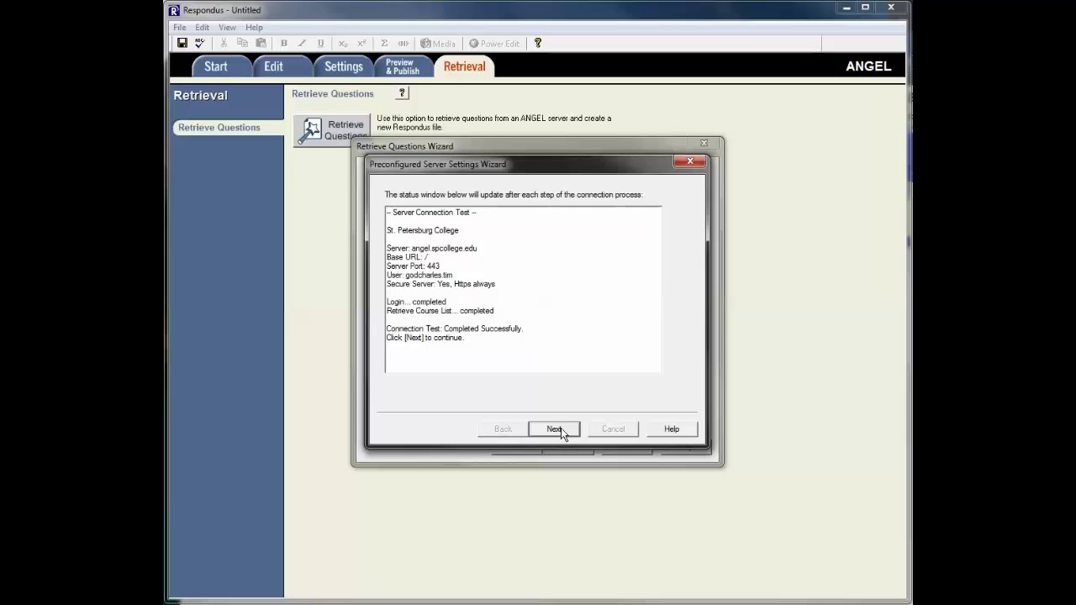
{"action": "left_click", "coordinate": [560, 428]}
- Save the server settings, connect to Live, and choose the Nursing Level 4 Repository course
{"action": "left_click", "coordinate": [561, 429]}
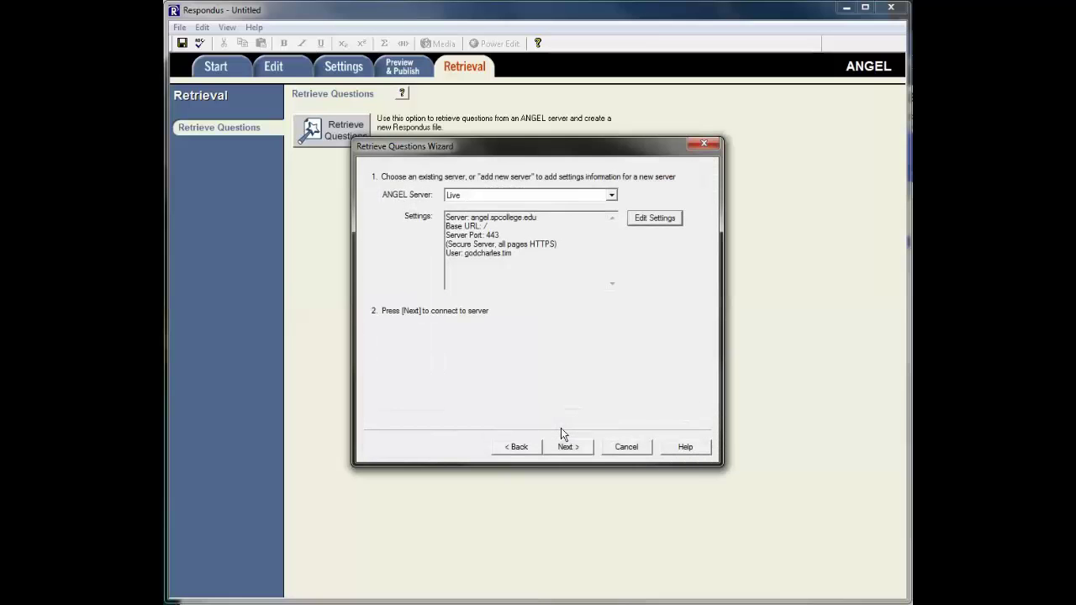
{"action": "left_click", "coordinate": [575, 447]}
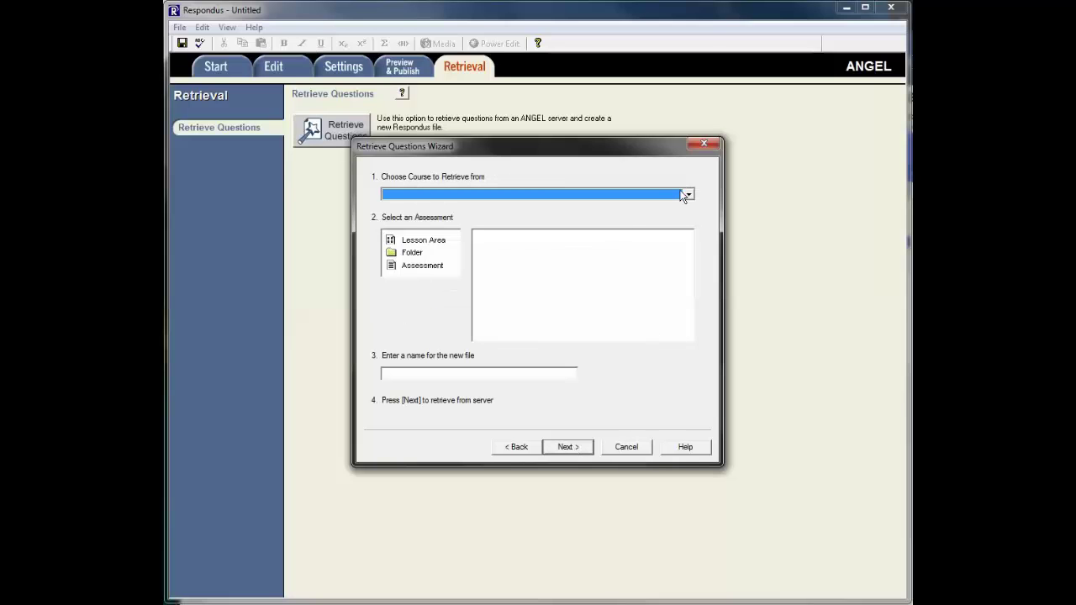
{"action": "left_click", "coordinate": [689, 195]}
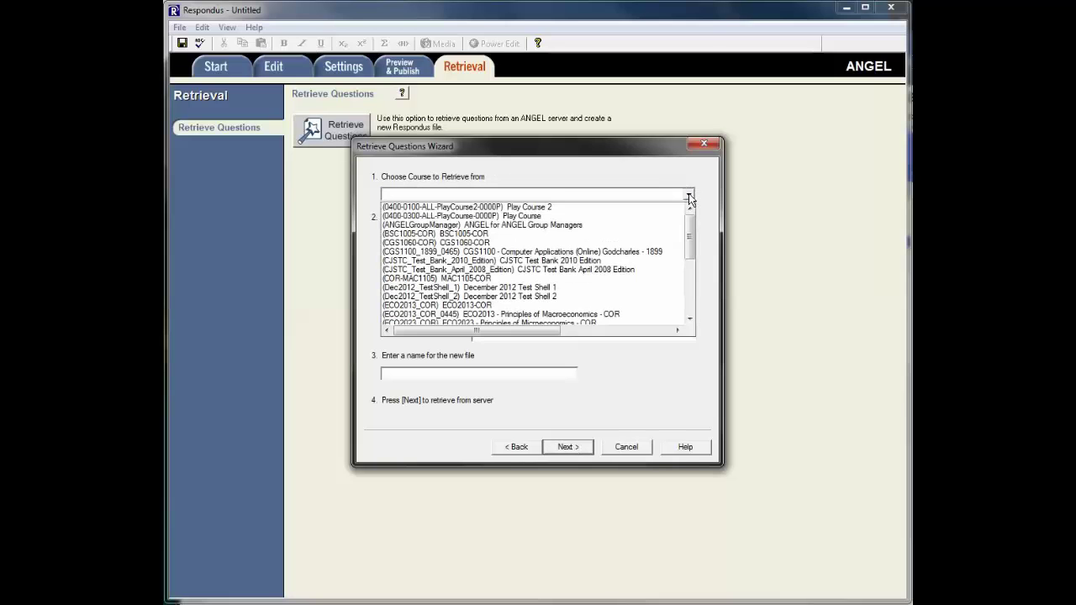
{"action": "left_click_drag", "start_coordinate": [690, 221], "coordinate": [693, 286]}
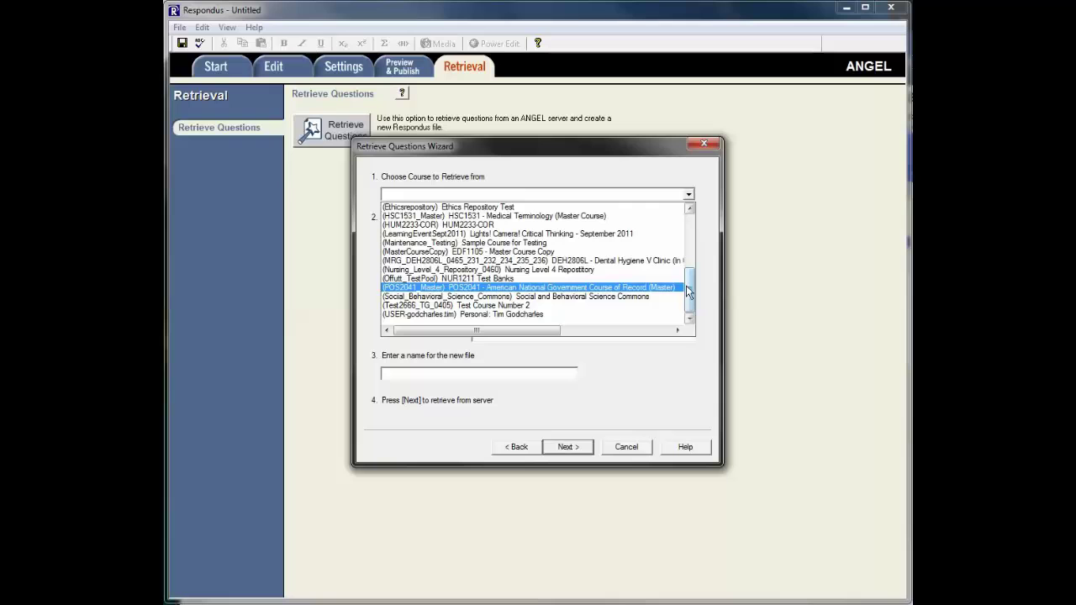
{"action": "left_click", "coordinate": [609, 270]}
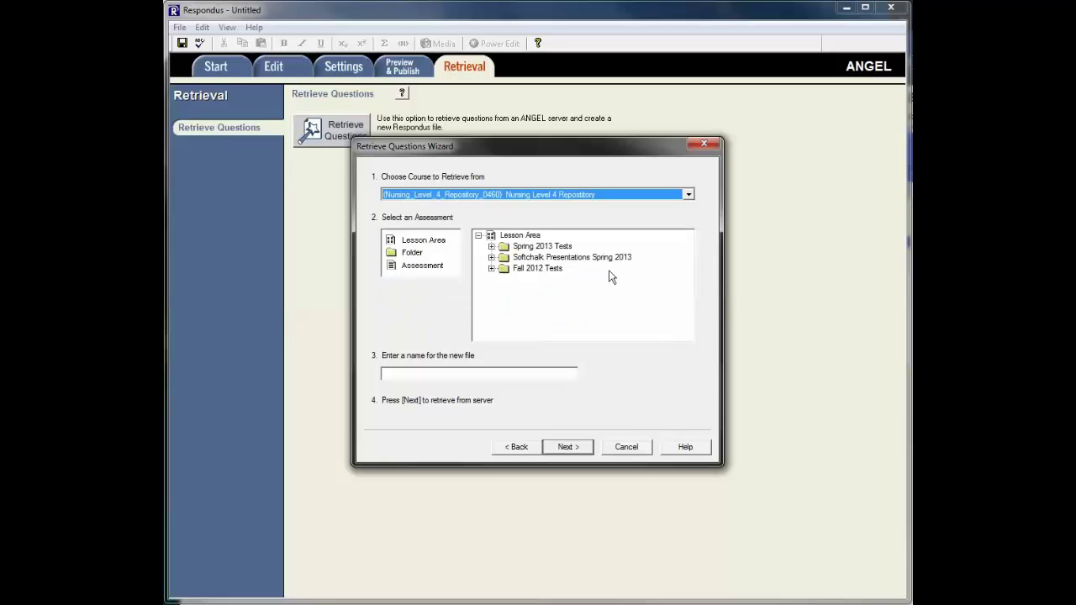
- Select Fall 2012 Test #4 under Fall 2012 Tests and name the new file 'Fall 2012 Test #4'
{"action": "left_click", "coordinate": [491, 269]}
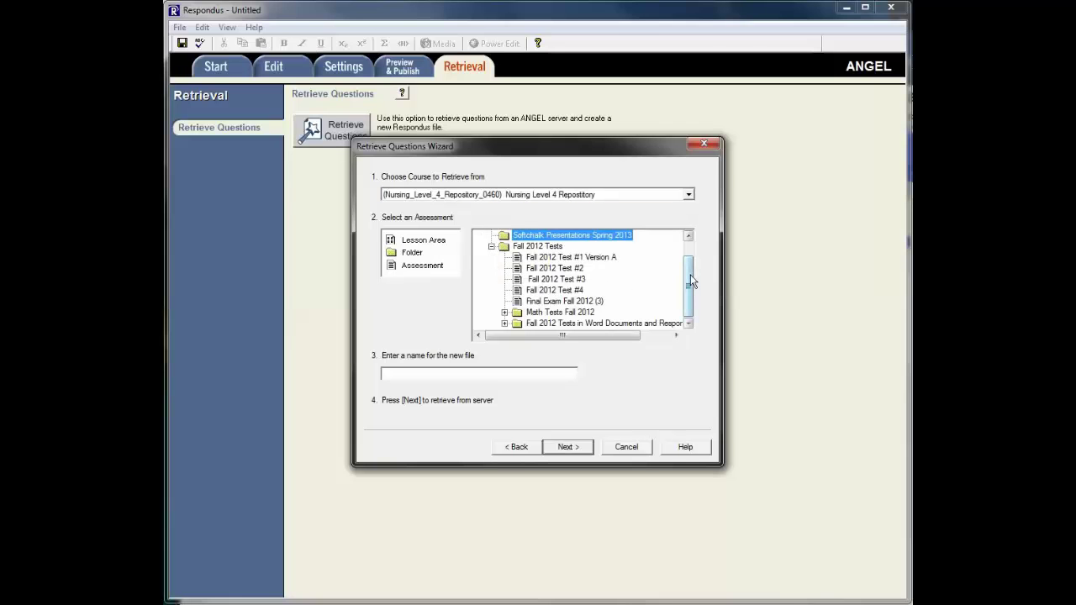
{"action": "left_click", "coordinate": [566, 290]}
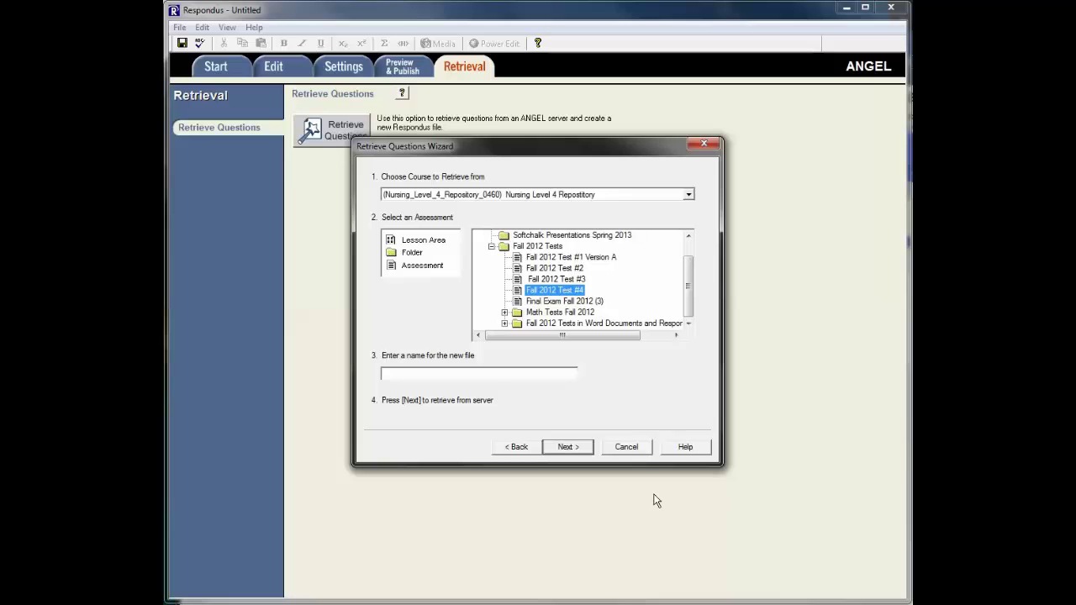
{"action": "left_click", "coordinate": [475, 376]}
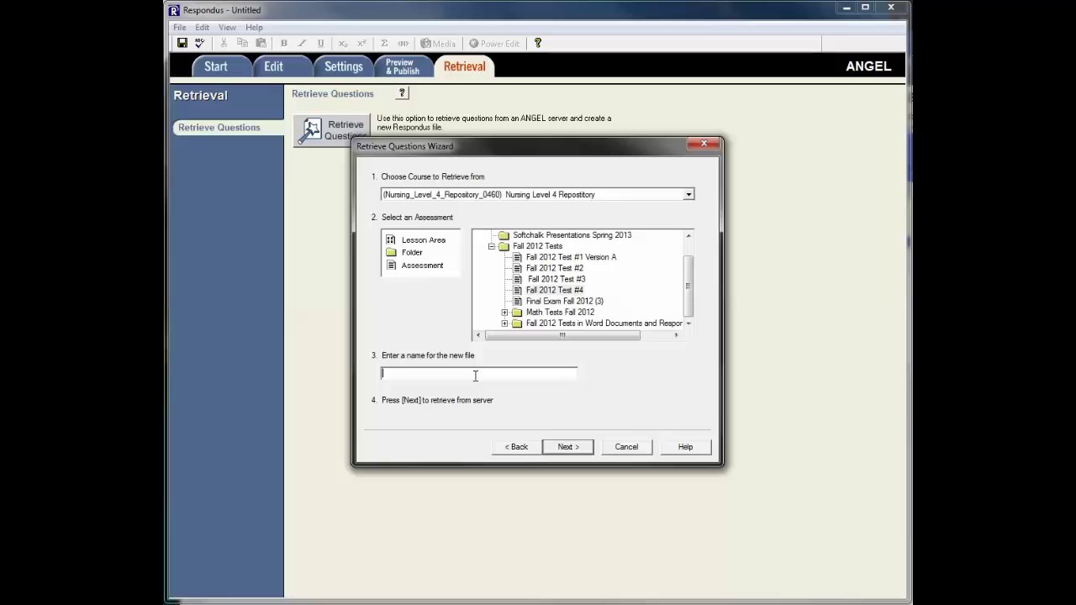
{"action": "type", "text": "Fall 2012 Test #4"}
- Retrieve the 50 questions into Fall 2012 Test #4.rsp and finish the wizard
{"action": "left_click", "coordinate": [569, 446]}
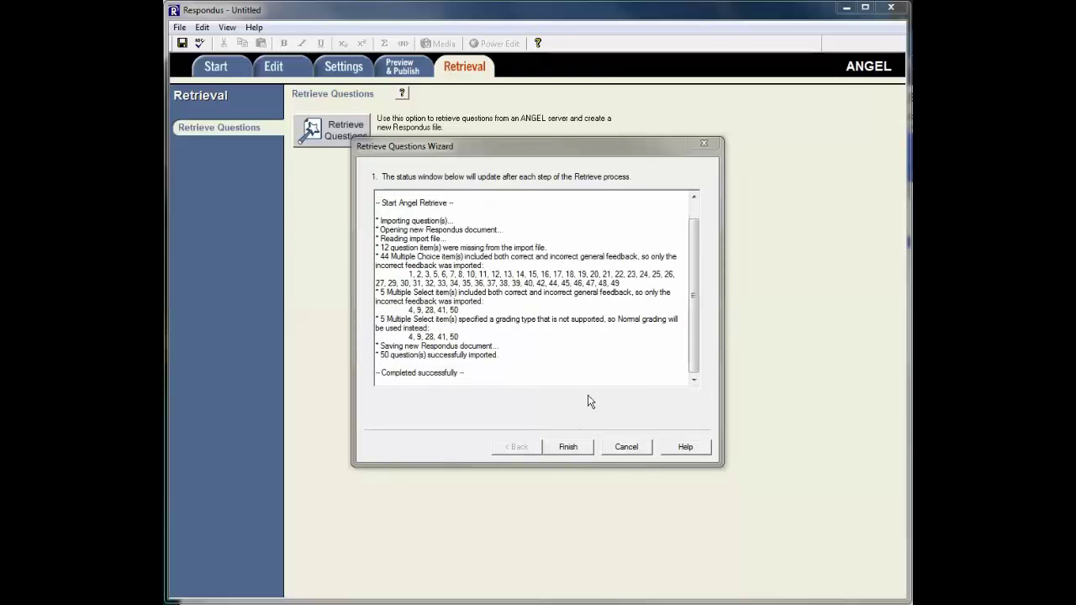
{"action": "scroll", "coordinate": [695, 303], "scroll_direction": "up", "scroll_amount": 2}
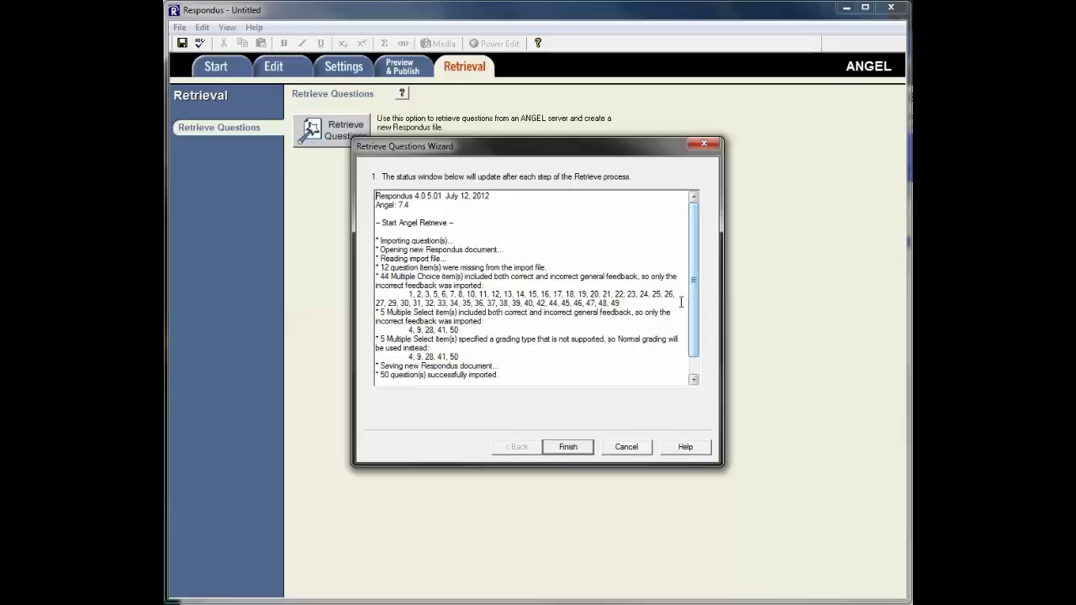
{"action": "left_click", "coordinate": [572, 446]}
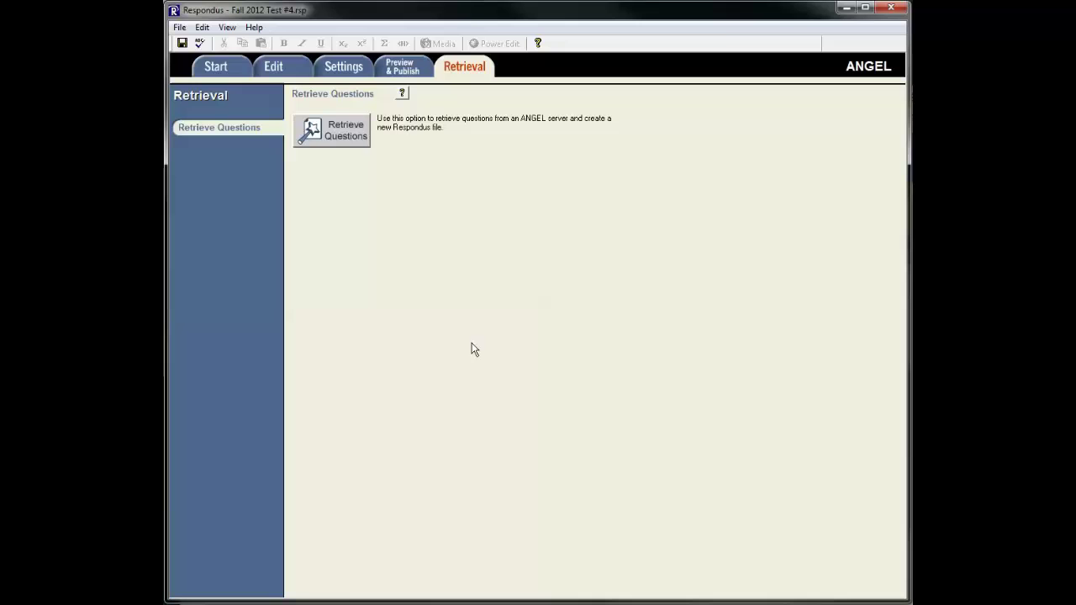
- Load question 1, 'Clinical Manifestations of CKD', into the standard Multiple Choice editor
{"action": "left_click", "coordinate": [279, 67]}
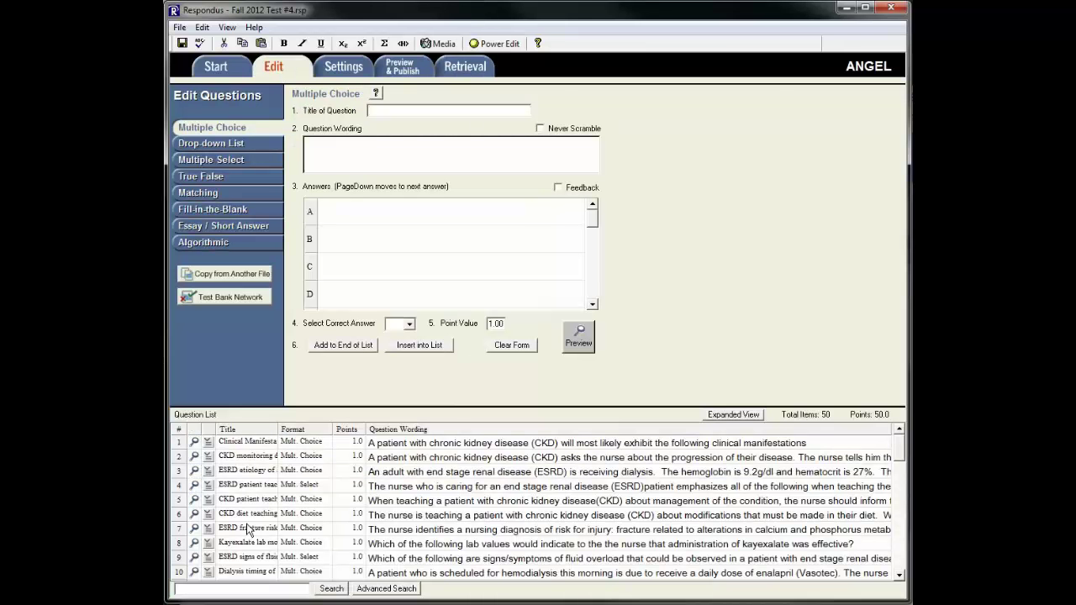
{"action": "right_click", "coordinate": [208, 442]}
{"action": "left_click", "coordinate": [237, 472]}
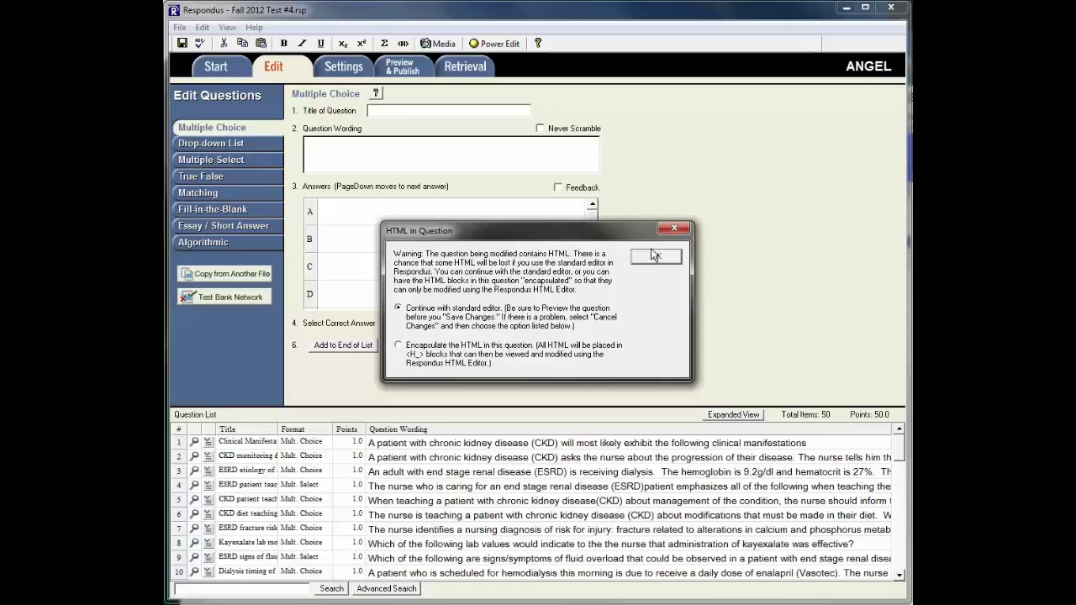
{"action": "left_click", "coordinate": [653, 256]}
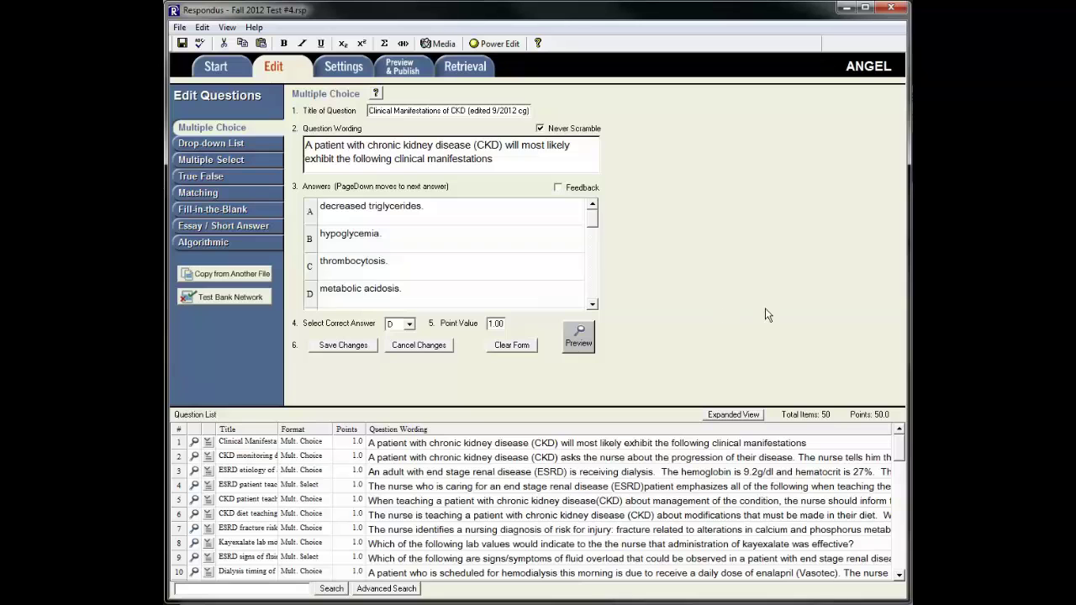
- Show the Print Options page under Preview & Publish, with Exam as the format
{"action": "left_click", "coordinate": [408, 71]}
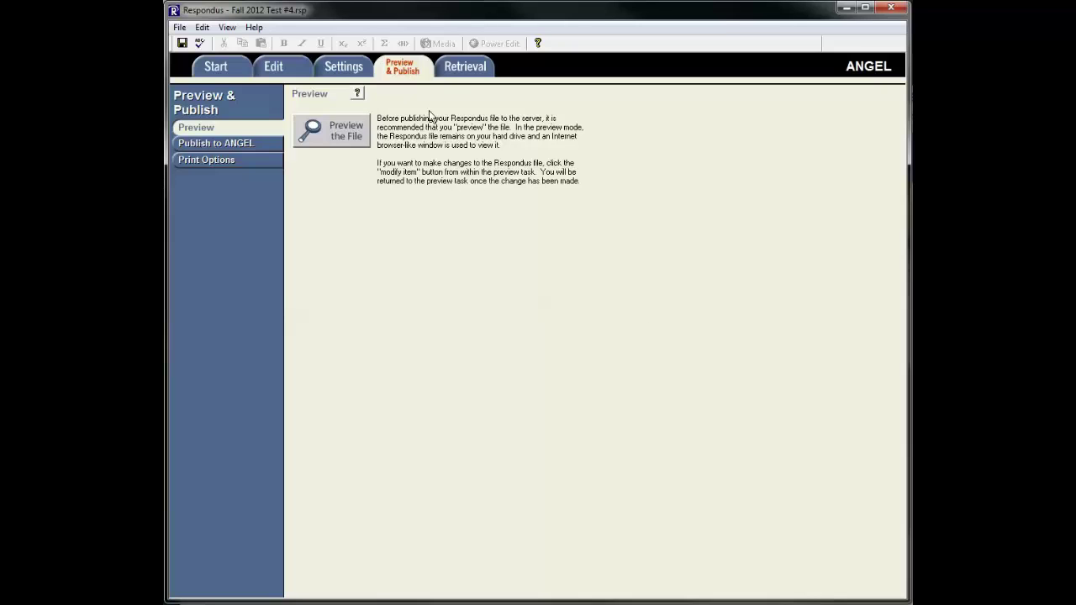
{"action": "left_click", "coordinate": [213, 159]}
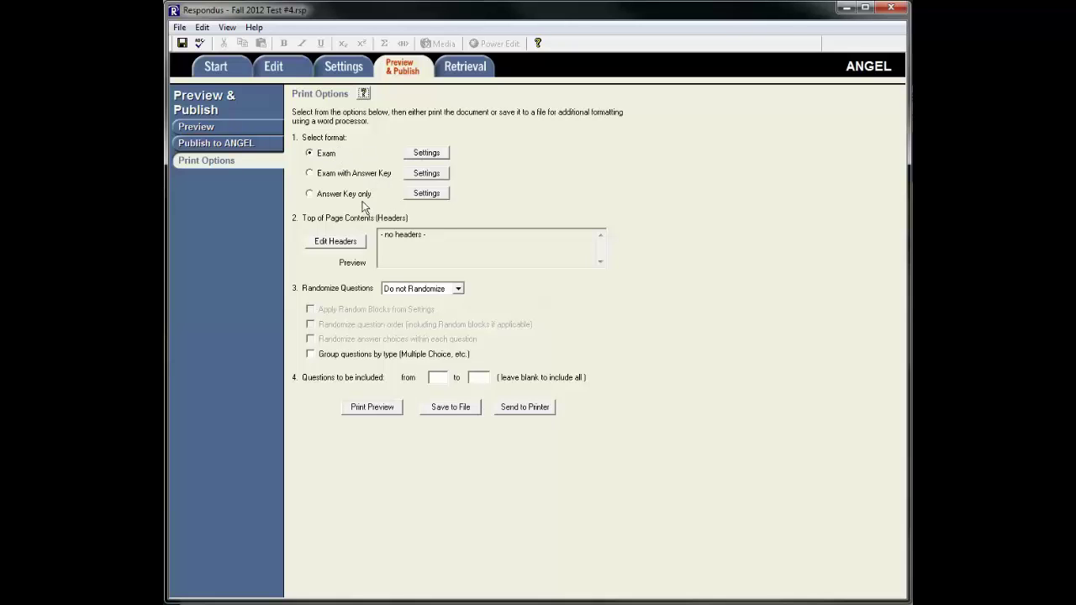
{"action": "left_click", "coordinate": [428, 157]}
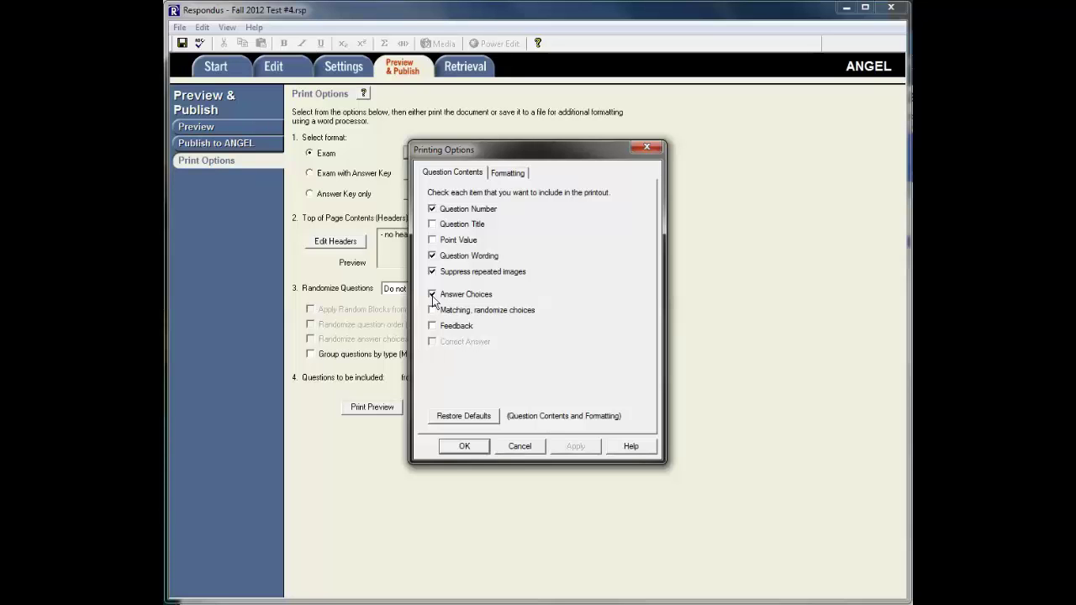
{"action": "left_click", "coordinate": [469, 448]}
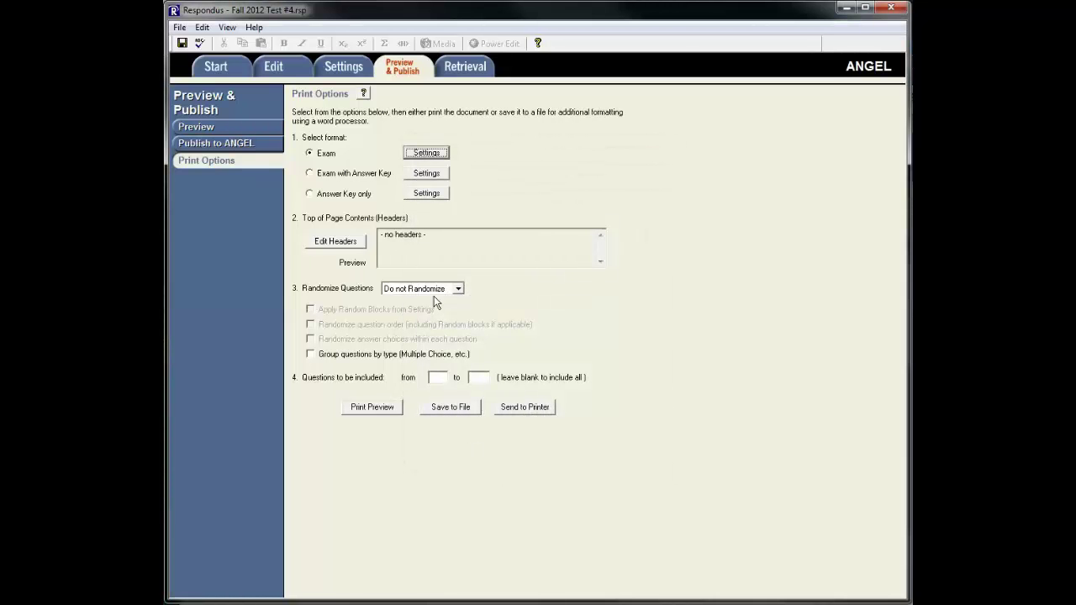
- Save the exam as 'Fall 2012 Test 4.doc' and view it in Microsoft Word
{"action": "left_click", "coordinate": [452, 410]}
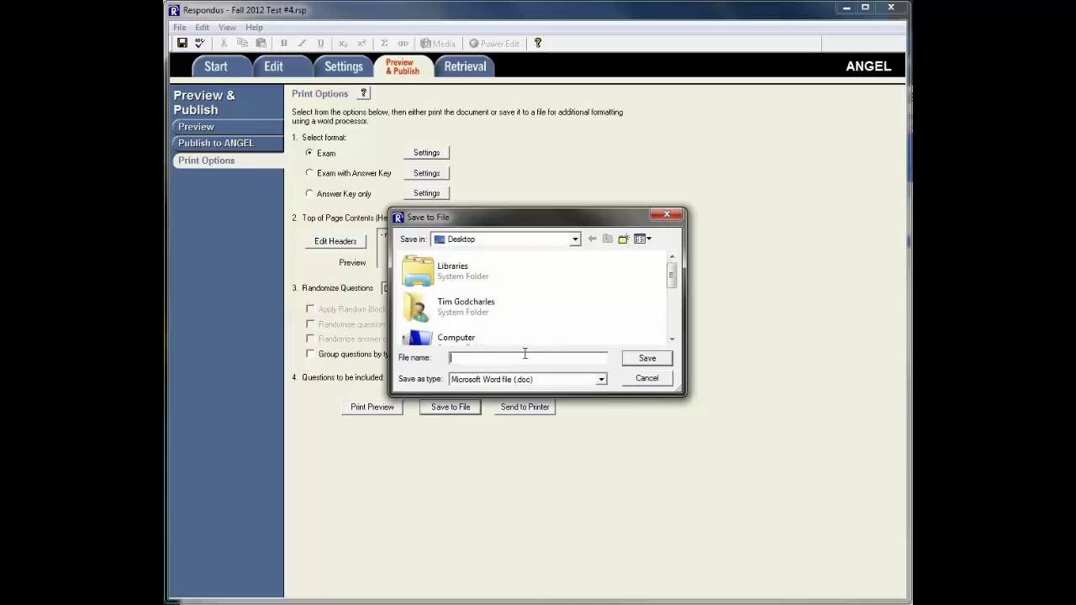
{"action": "type", "text": "Fall 2012 Test 4"}
{"action": "left_click", "coordinate": [652, 358]}
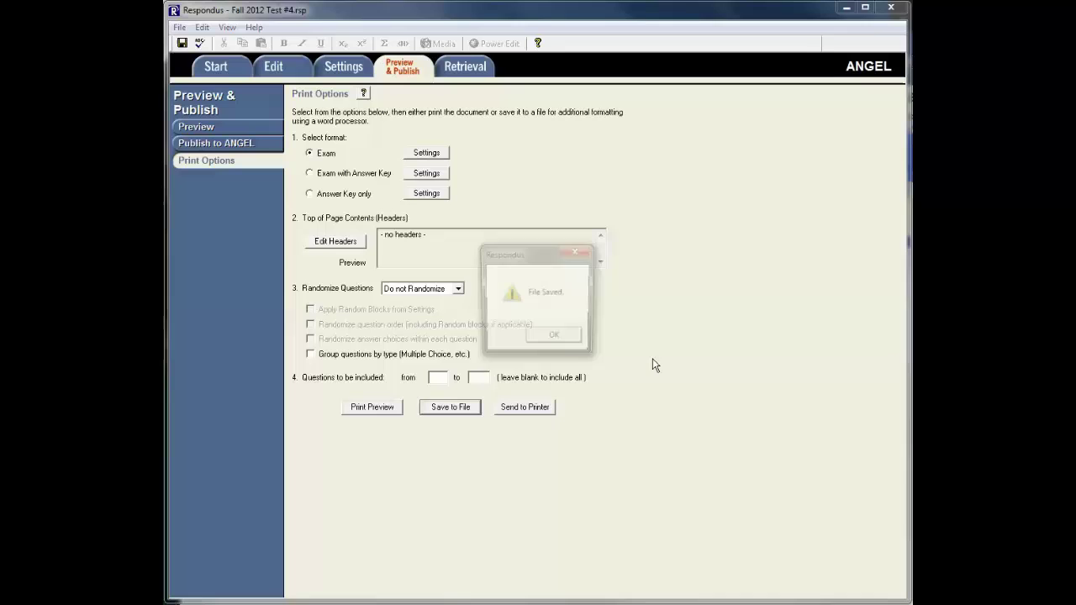
{"action": "left_click", "coordinate": [559, 336]}
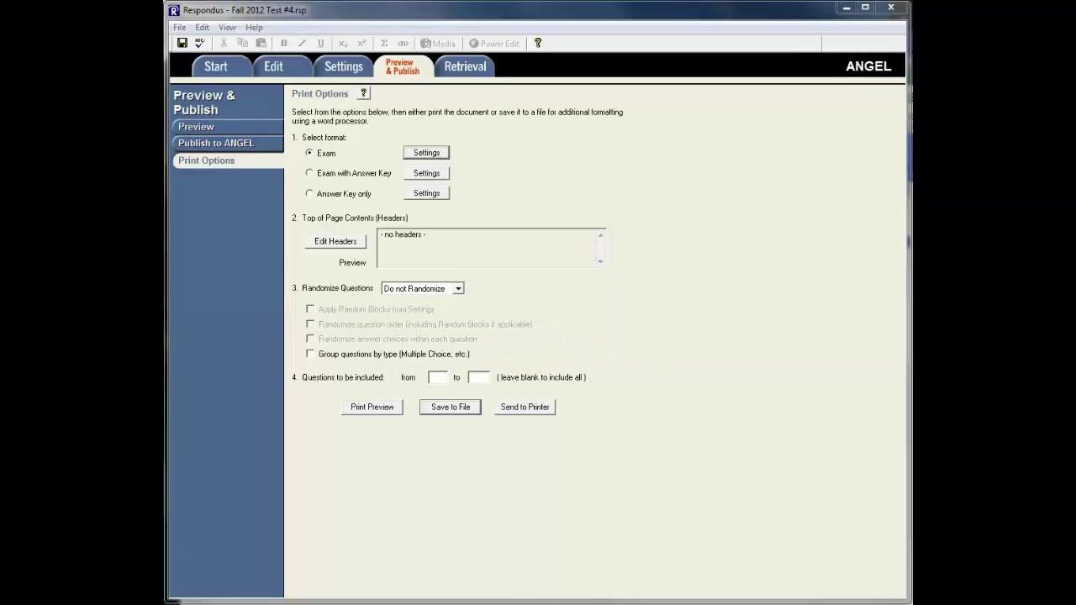
{"action": "left_click", "coordinate": [365, 407]}
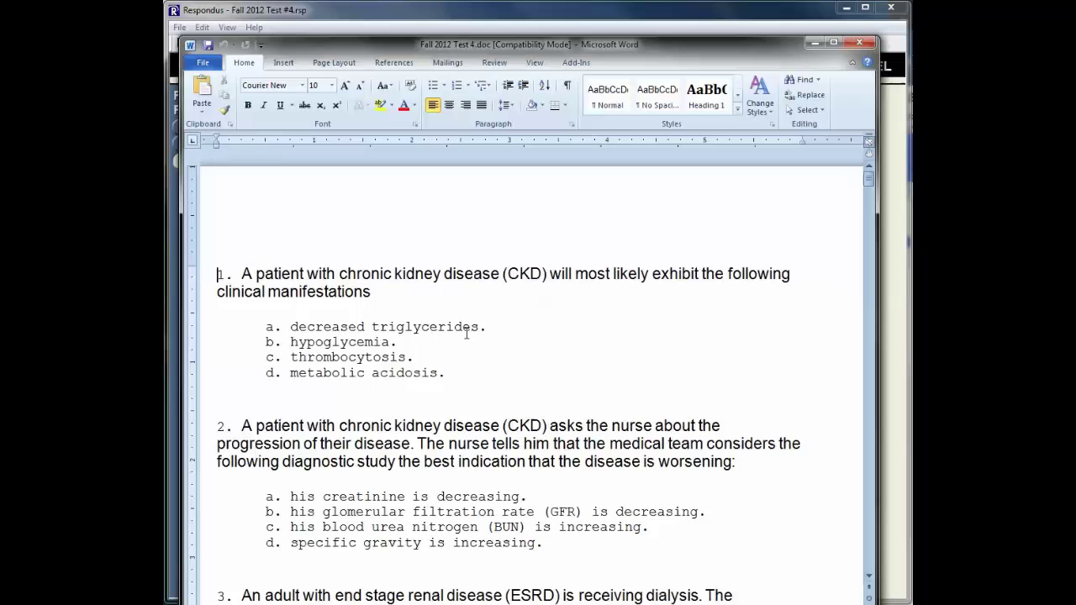
- Review the exported exam questions in Word, then minimize the Word window
{"action": "scroll", "coordinate": [466, 334], "scroll_direction": "down", "scroll_amount": 2}
{"action": "scroll", "coordinate": [467, 333], "scroll_direction": "down", "scroll_amount": 1}
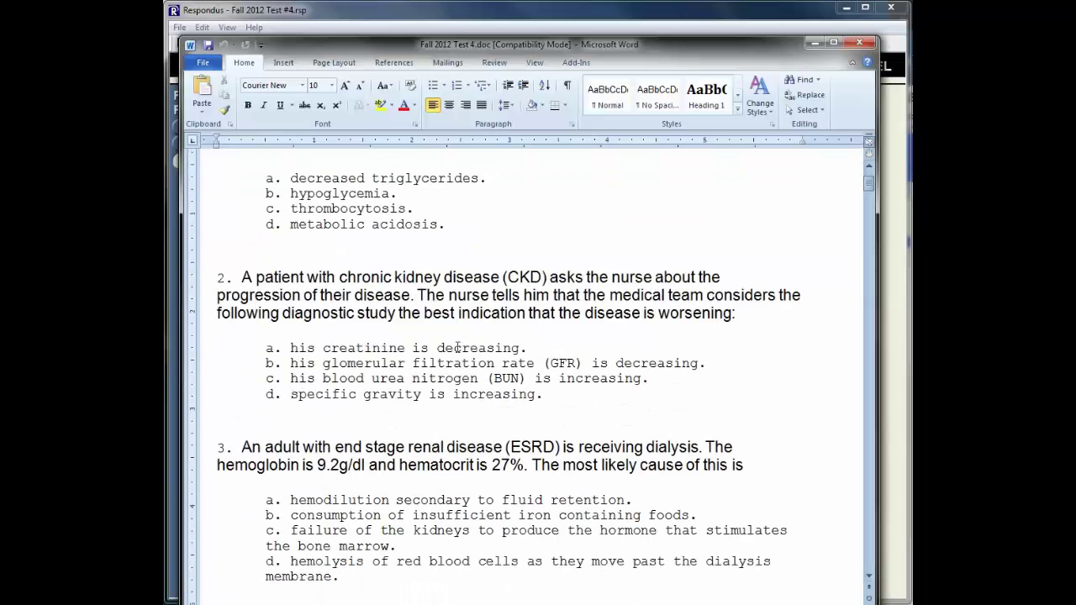
{"action": "scroll", "coordinate": [457, 347], "scroll_direction": "down", "scroll_amount": 2}
{"action": "scroll", "coordinate": [457, 347], "scroll_direction": "down", "scroll_amount": 3}
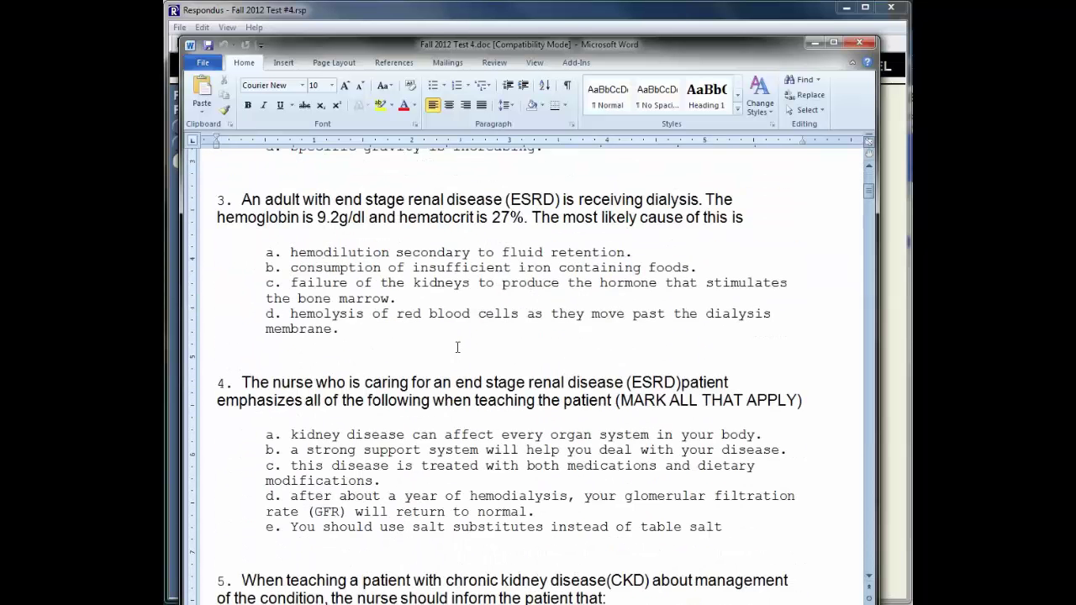
{"action": "left_click", "coordinate": [814, 42]}
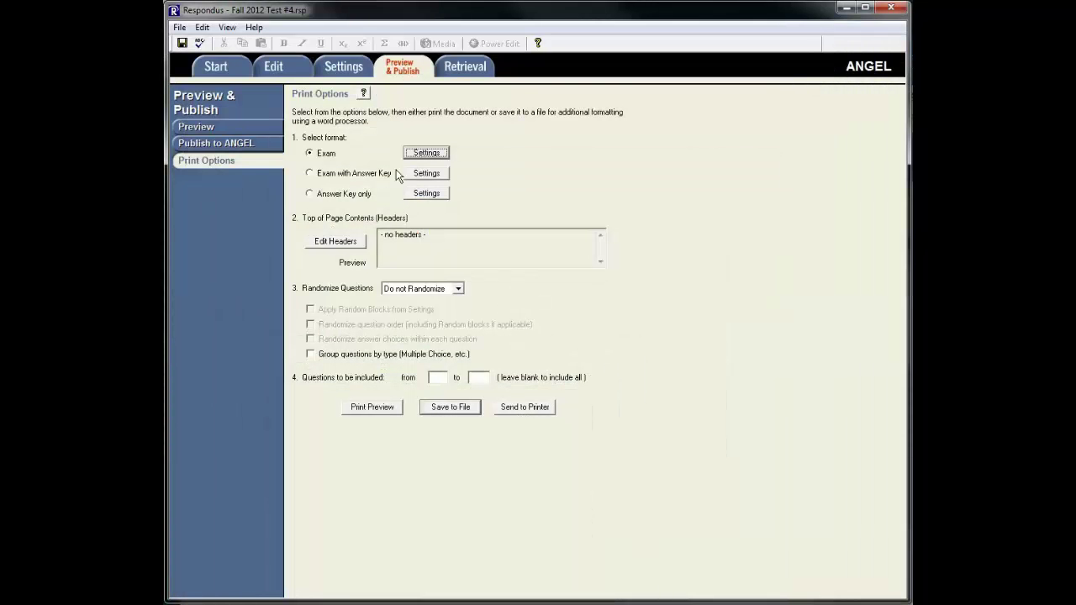
- Choose the Exam with Answer Key format, leaving its print settings unchanged
{"action": "left_click", "coordinate": [310, 173]}
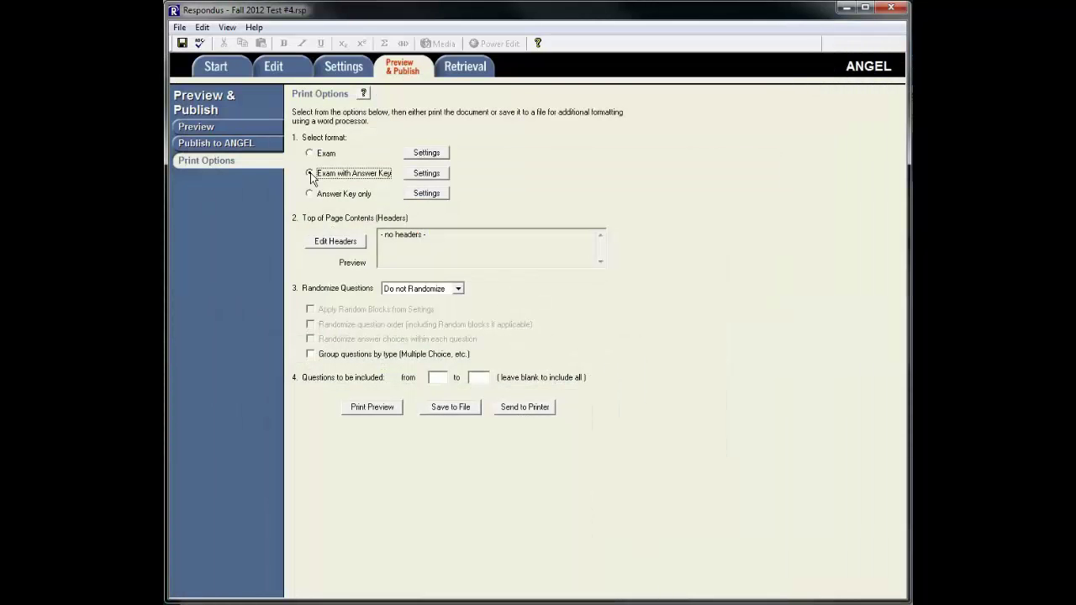
{"action": "left_click", "coordinate": [429, 174]}
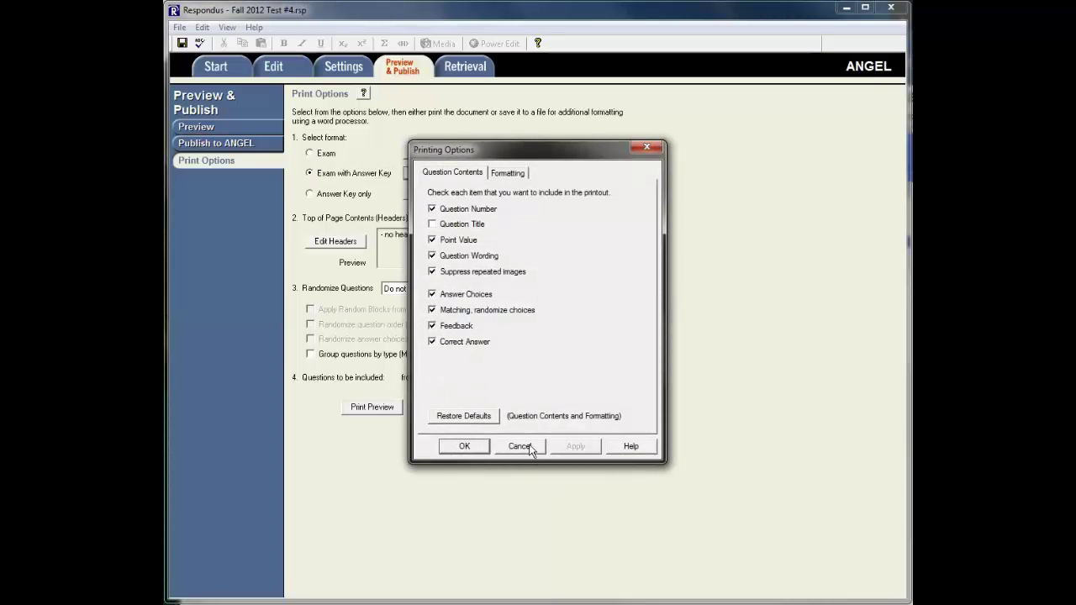
{"action": "left_click", "coordinate": [520, 447]}
- Save it to the Desktop as 'Fall 2012 Test 4 with answers.doc'
{"action": "left_click", "coordinate": [447, 408]}
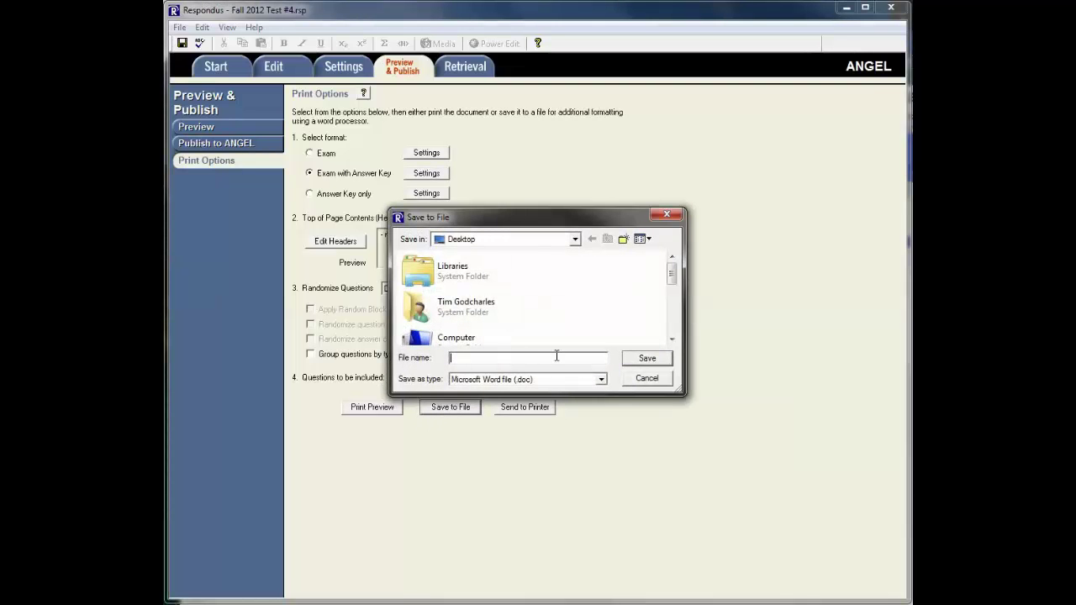
{"action": "left_click_drag", "start_coordinate": [672, 271], "coordinate": [673, 324]}
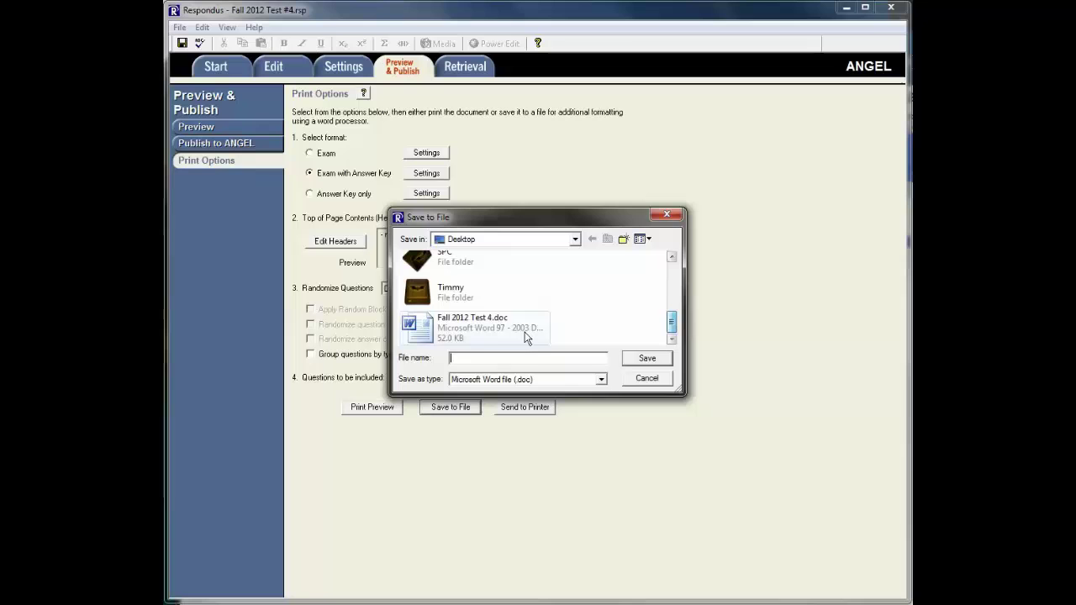
{"action": "left_click", "coordinate": [526, 337]}
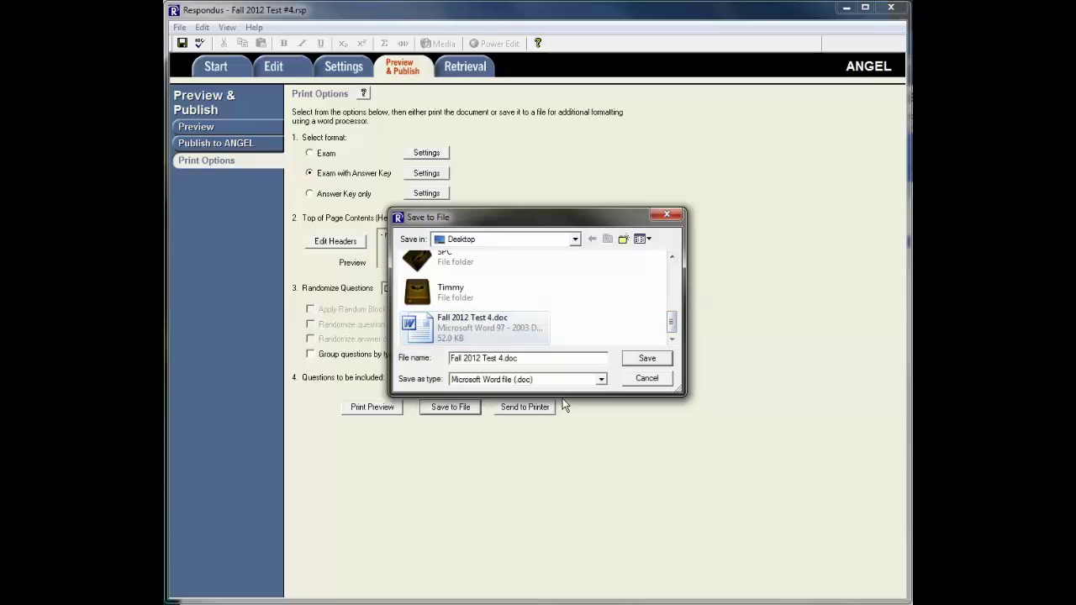
{"action": "type", "text": "with answers"}
{"action": "left_click", "coordinate": [645, 358]}
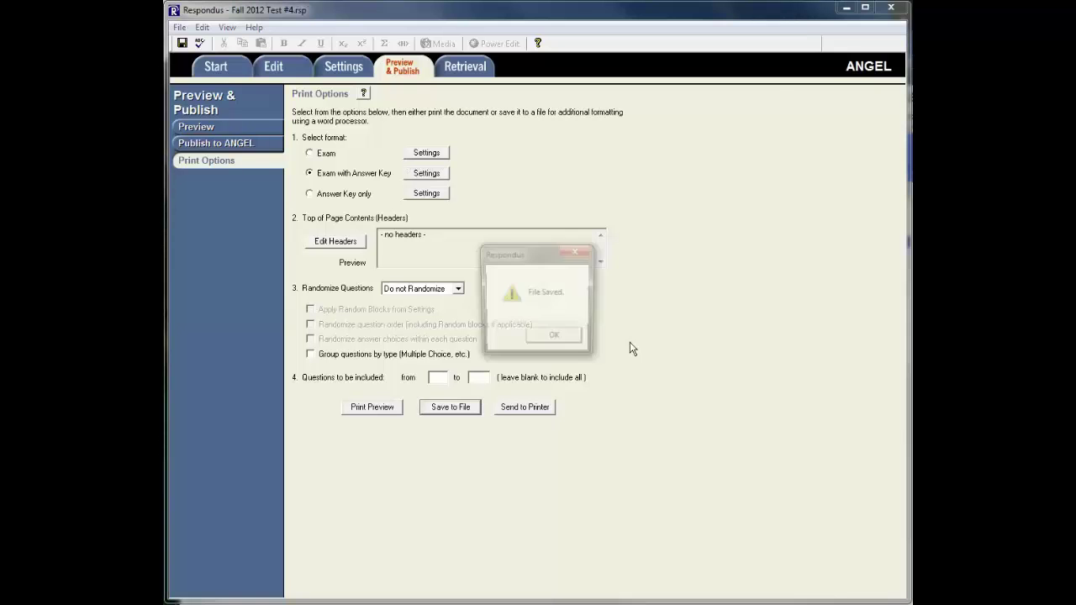
- Review the answer-key document's marked answers and feedback, then close both Word exam documents
{"action": "left_click", "coordinate": [557, 341]}
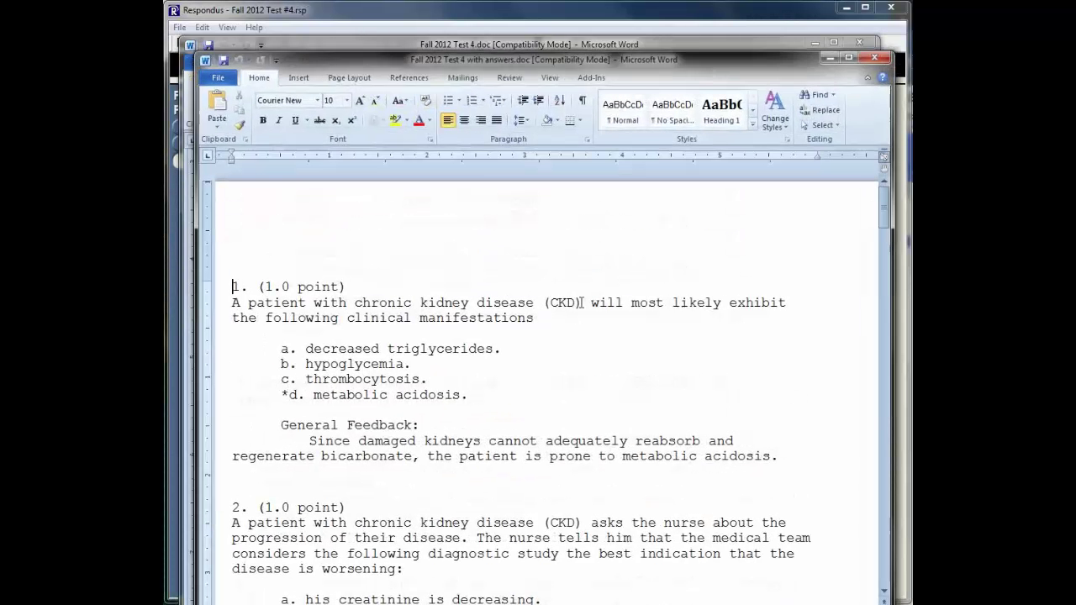
{"action": "scroll", "coordinate": [552, 250], "scroll_direction": "down", "scroll_amount": 1}
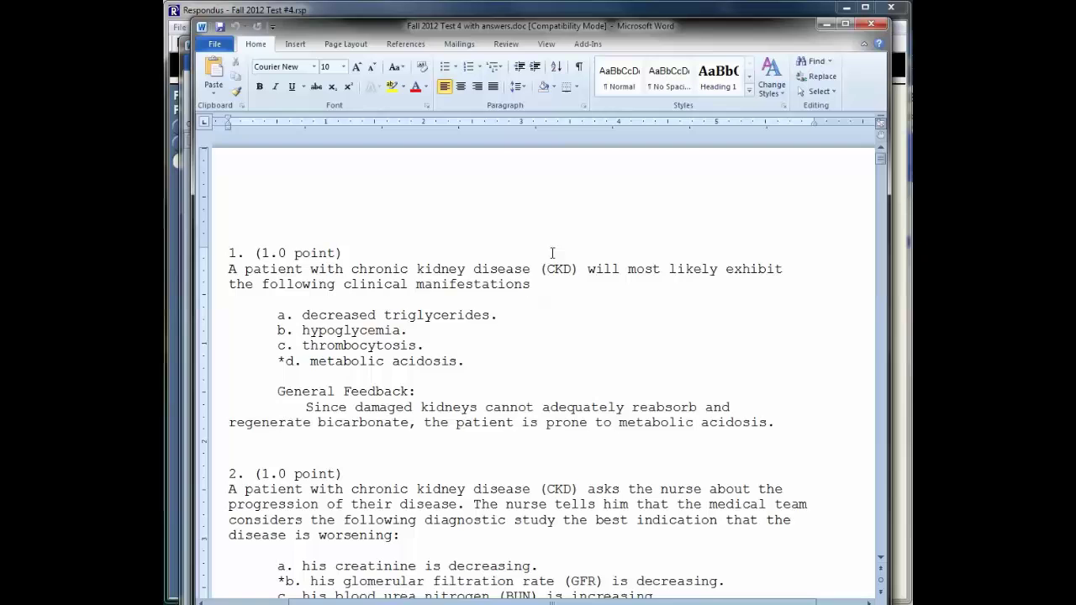
{"action": "scroll", "coordinate": [485, 395], "scroll_direction": "down", "scroll_amount": 3}
{"action": "scroll", "coordinate": [486, 397], "scroll_direction": "down", "scroll_amount": 6}
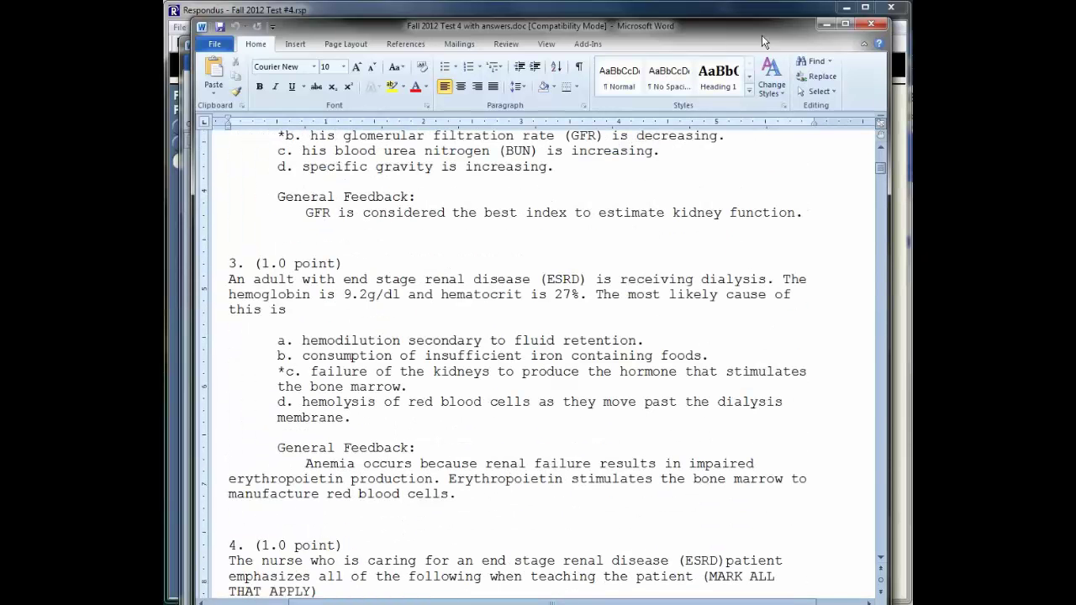
{"action": "left_click", "coordinate": [873, 25]}
{"action": "left_click", "coordinate": [860, 43]}
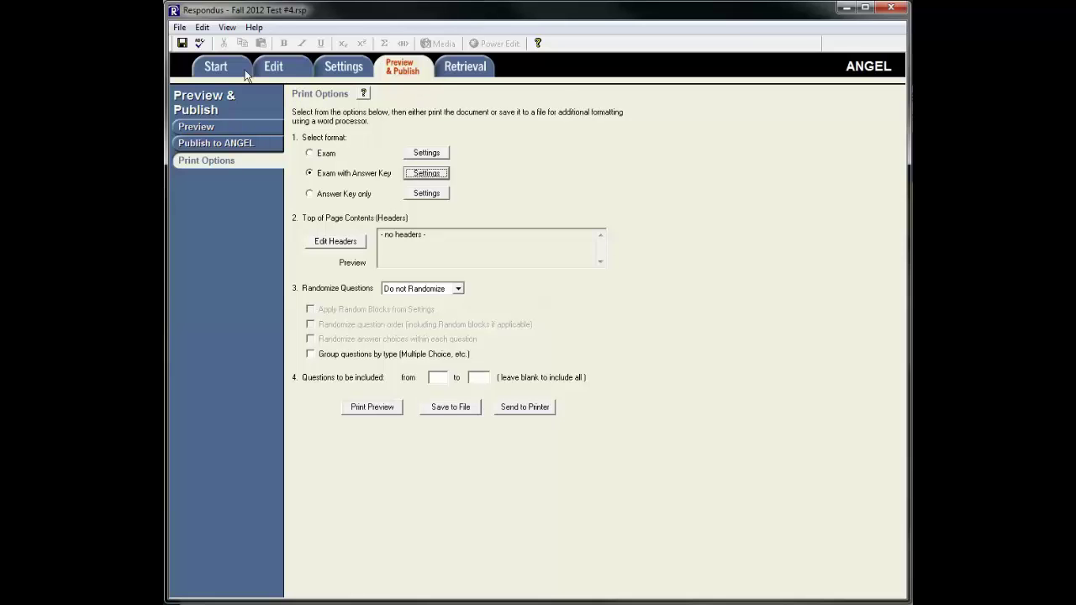
{"action": "left_click", "coordinate": [179, 27]}
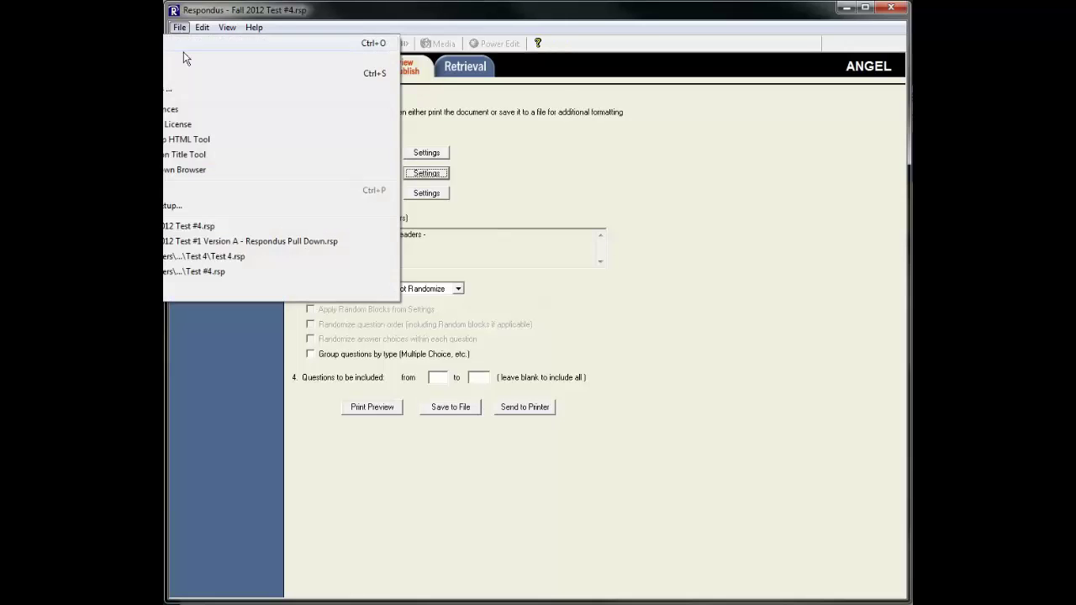
{"action": "left_click", "coordinate": [195, 95]}
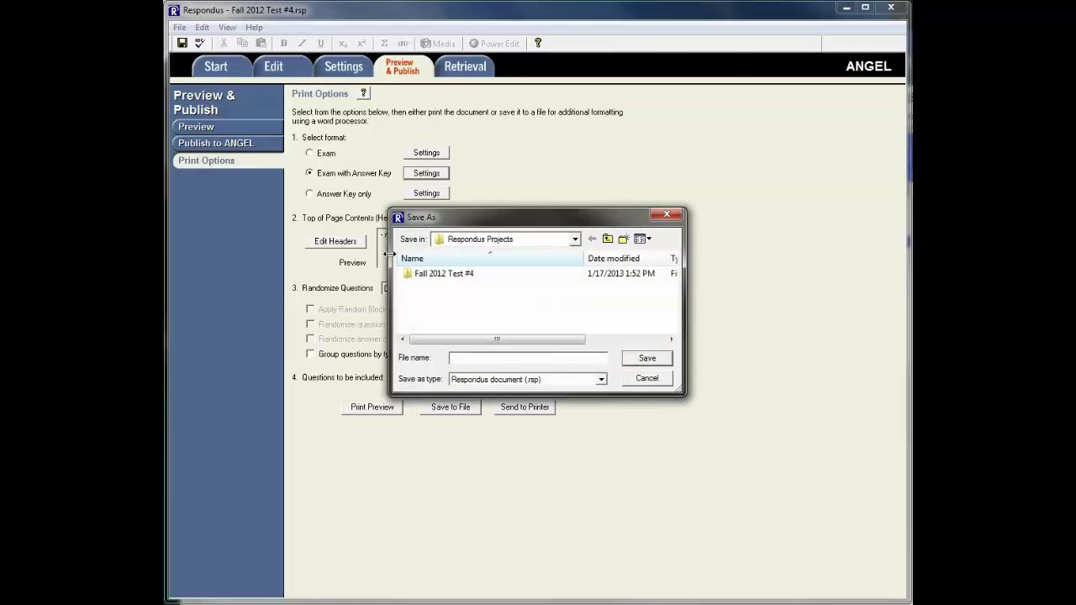
{"action": "left_click", "coordinate": [644, 379]}
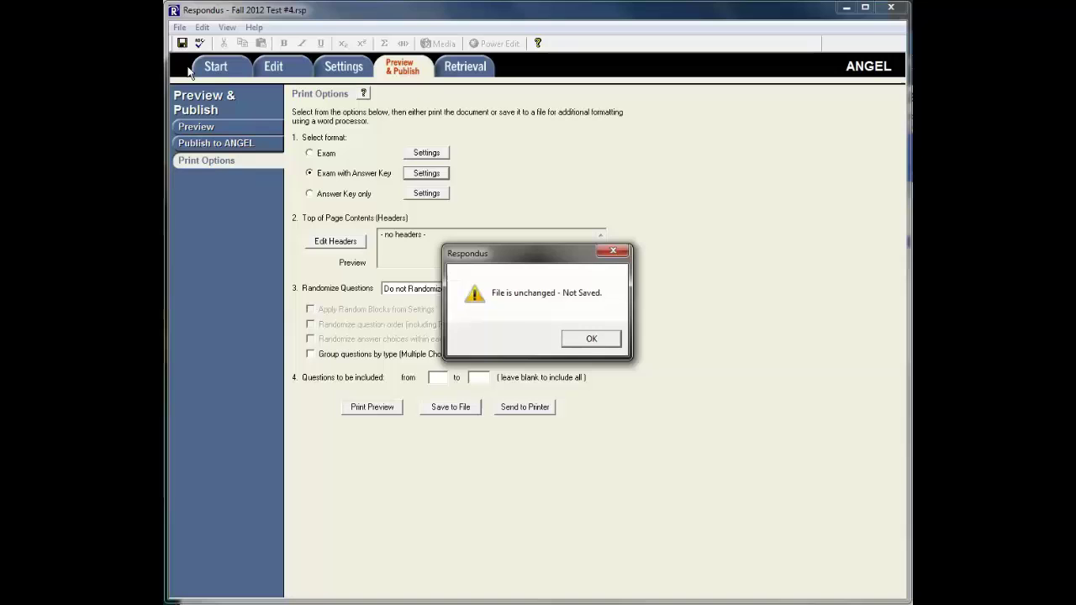
{"action": "left_click", "coordinate": [588, 348]}
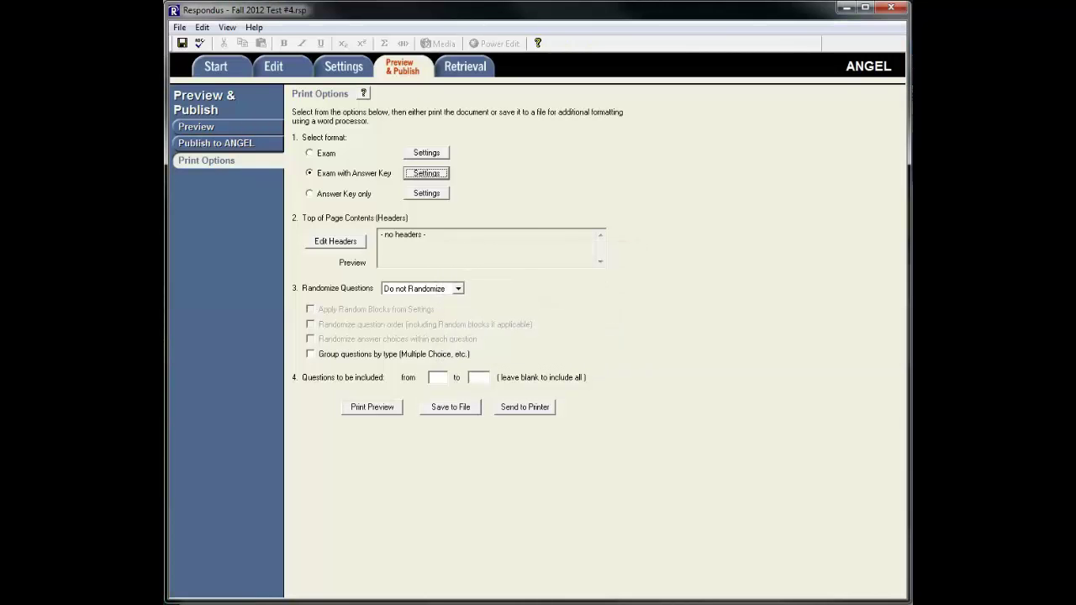
{"action": "mouse_move", "coordinate": [217, 603]}
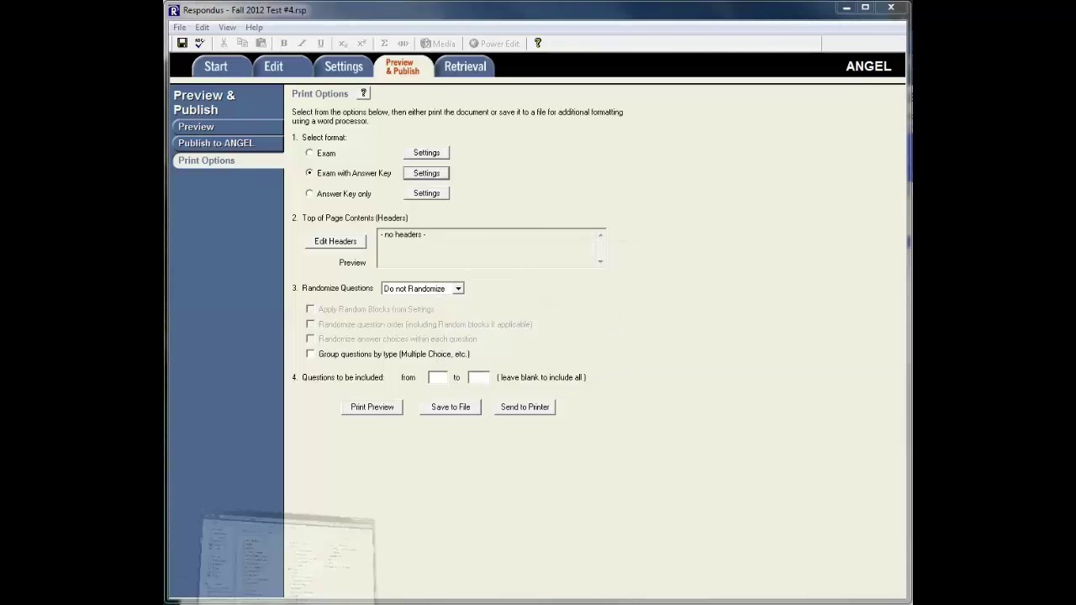
- Locate Fall 2012 Test #4.rsp under Documents > Respondus Projects > Fall 2012 Test #4, then close Explorer
{"action": "left_click", "coordinate": [217, 578]}
{"action": "left_click_drag", "start_coordinate": [487, 98], "coordinate": [464, 84]}
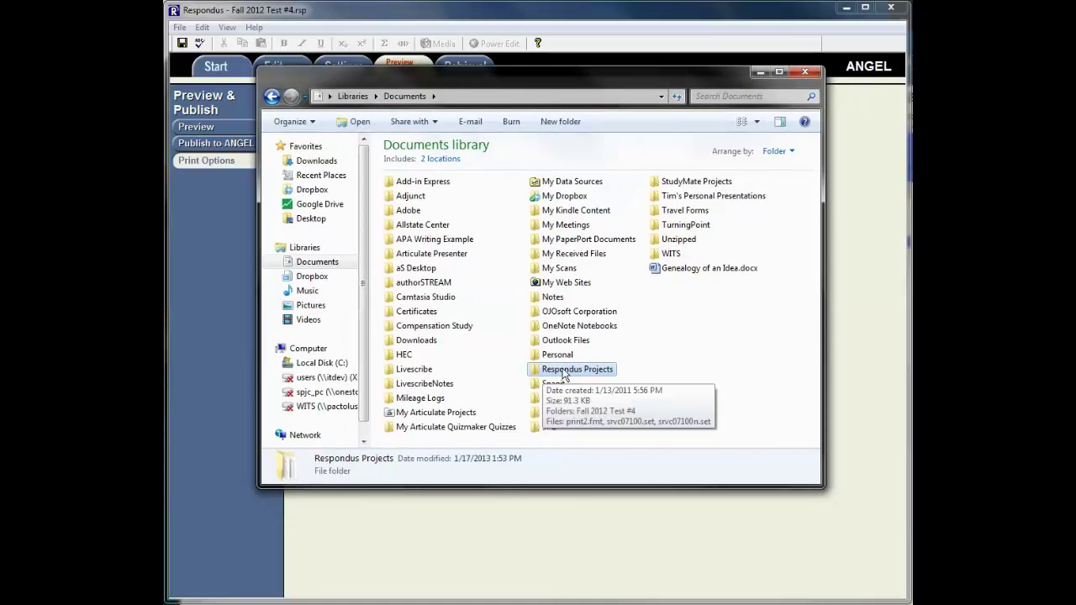
{"action": "double_click", "coordinate": [564, 371]}
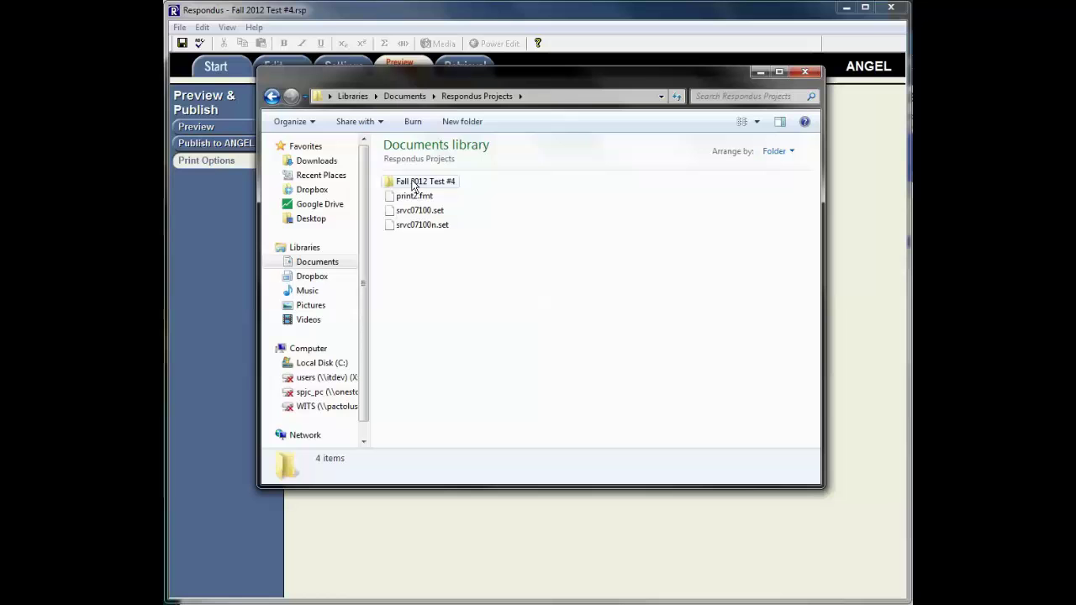
{"action": "left_click", "coordinate": [414, 184]}
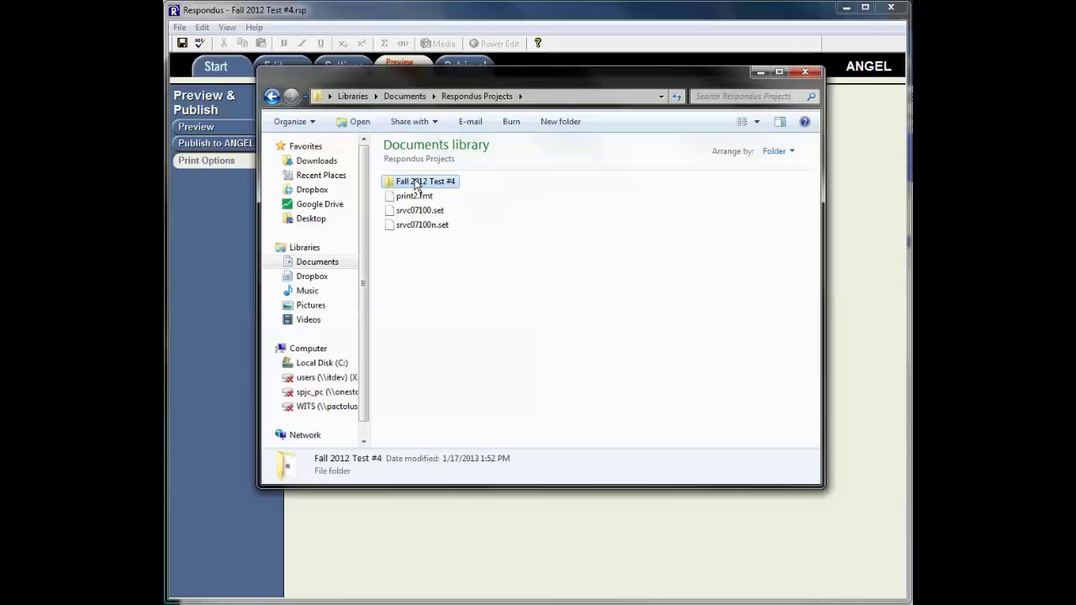
{"action": "double_click", "coordinate": [415, 184]}
{"action": "left_click", "coordinate": [436, 188]}
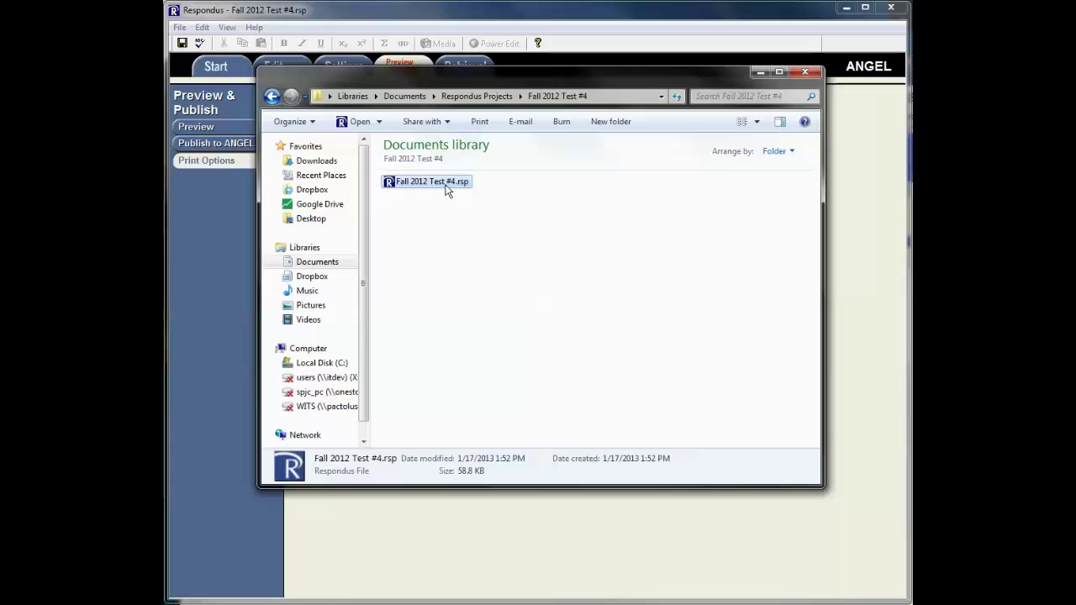
{"action": "left_click", "coordinate": [804, 71]}
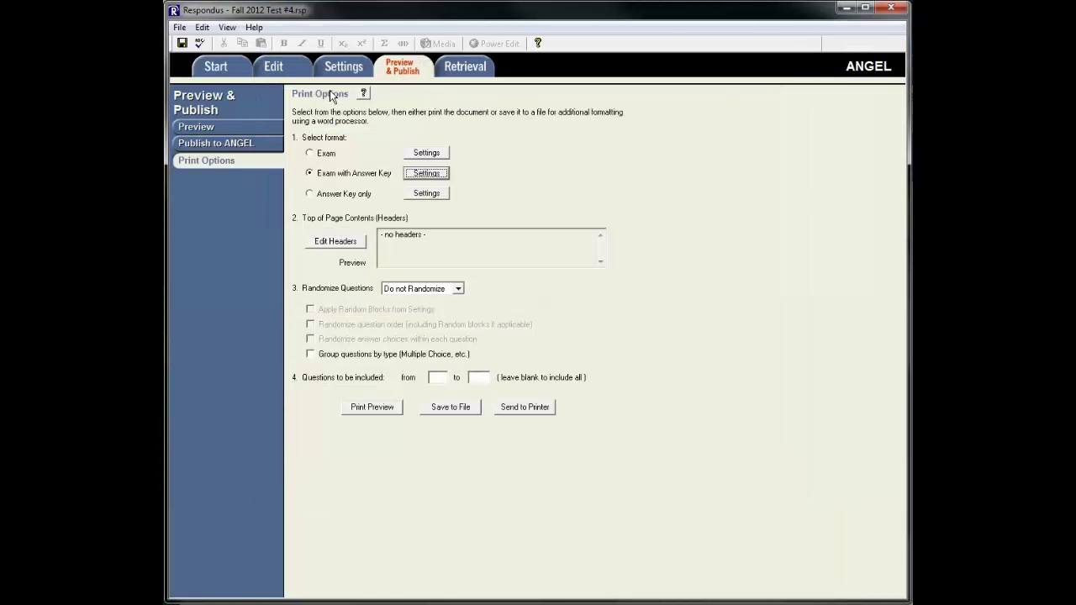
- Switch Respondus to the Publish to ANGEL page from the Preview & Publish panel
{"action": "left_click", "coordinate": [225, 151]}
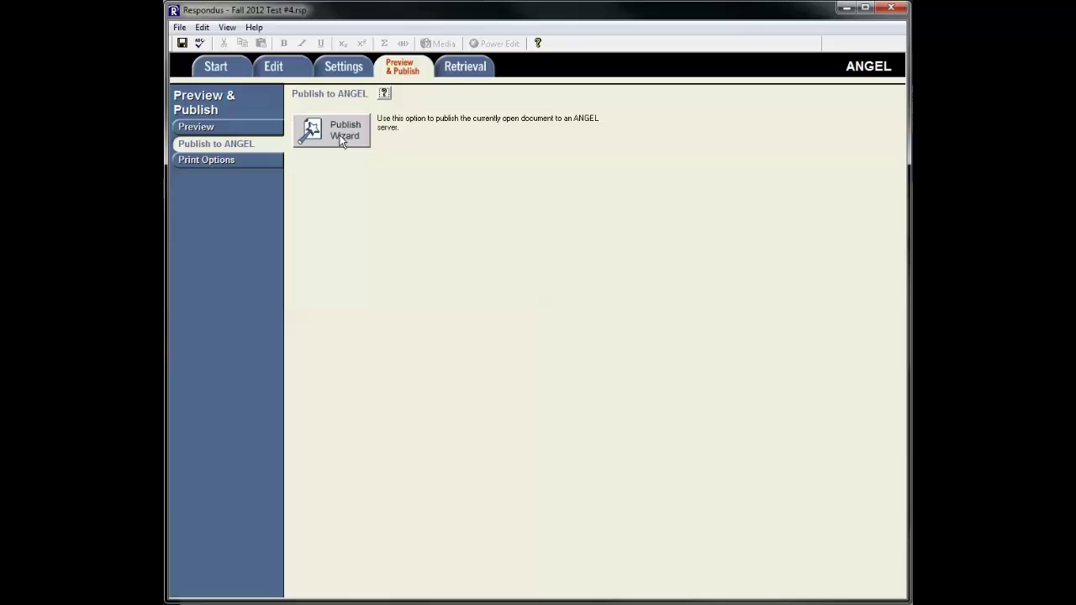